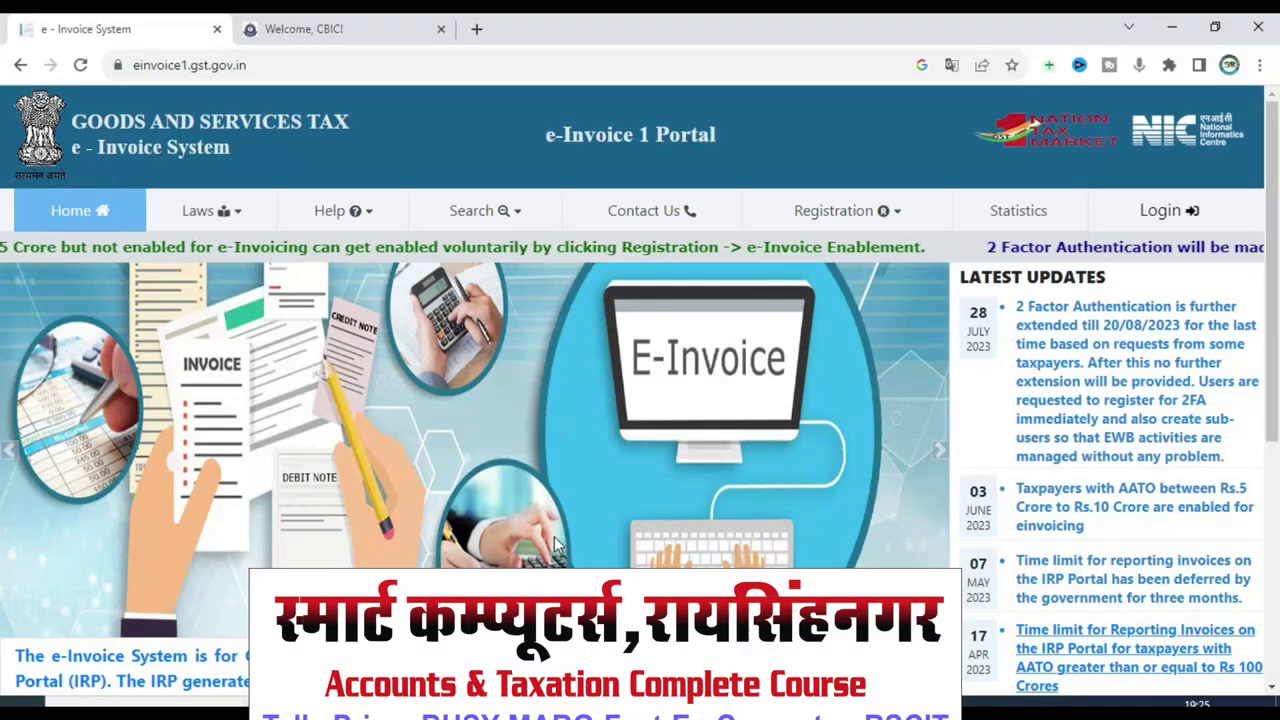
- Switch to the Book1.xlsx workbook in Excel and review the penalties for non-generation of e-invoices and for incorrect invoicing
{"action": "key", "text": "alt+Tab"}
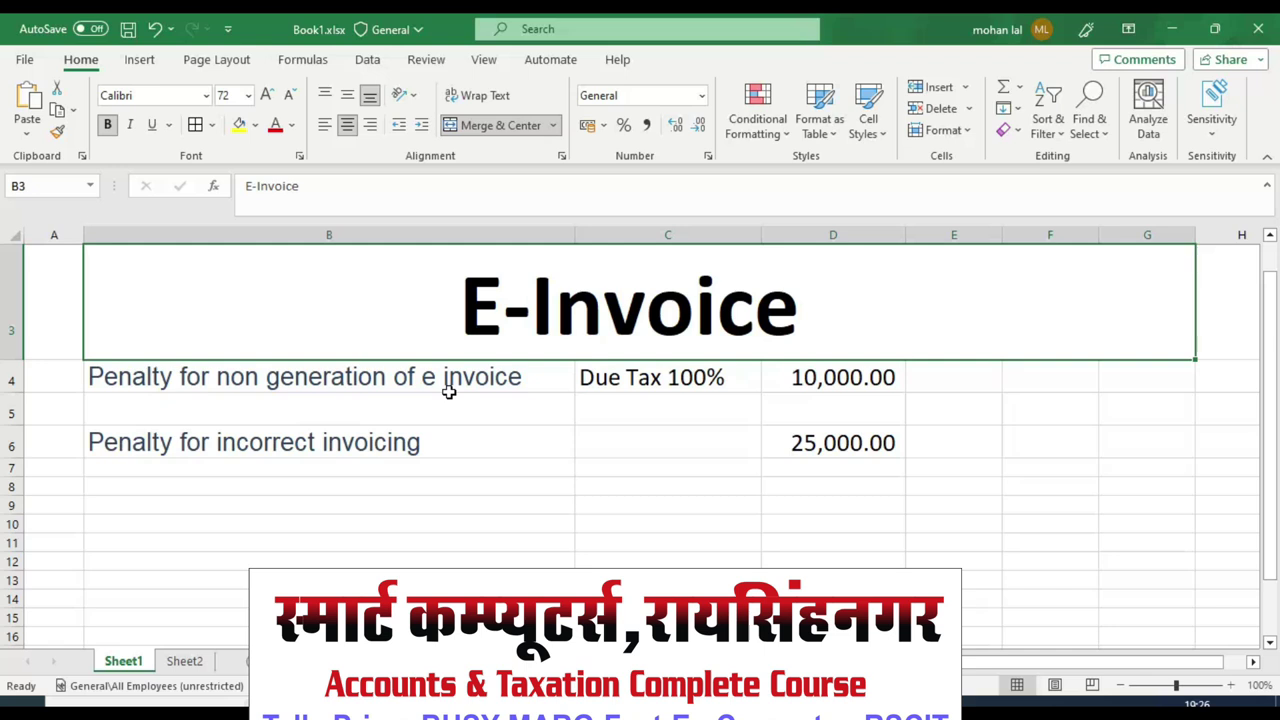
{"action": "left_click", "coordinate": [604, 378]}
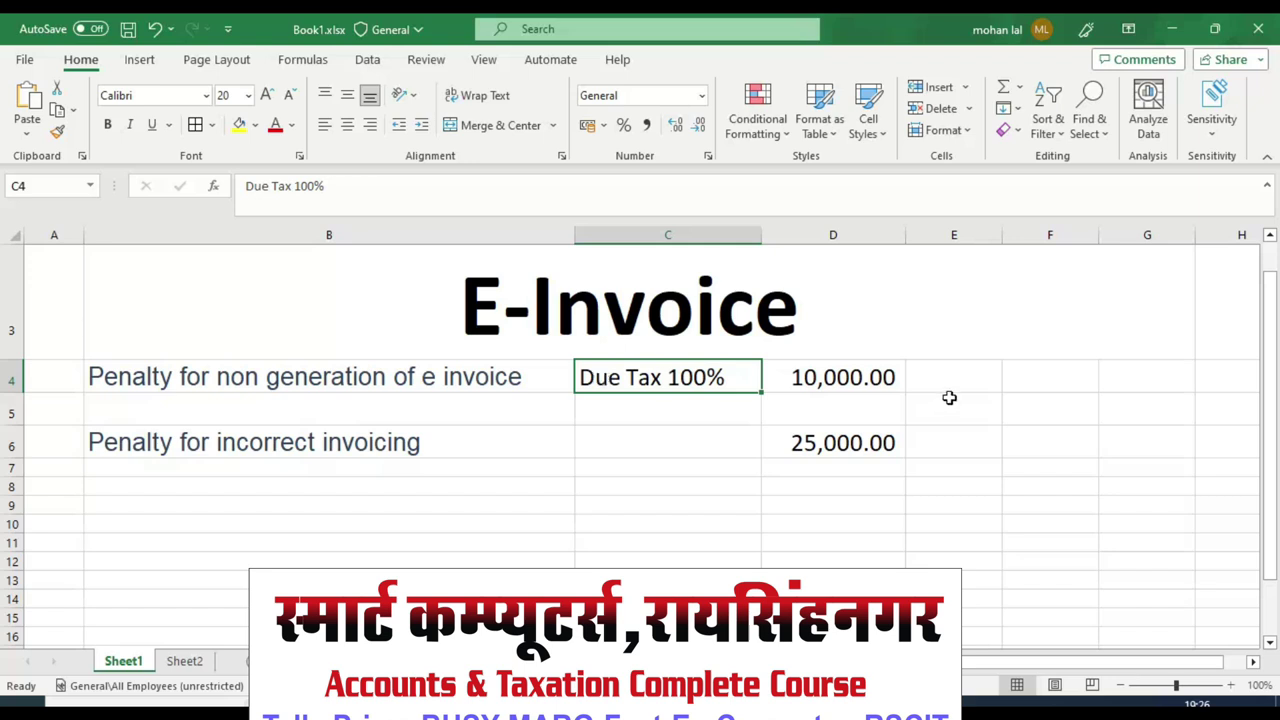
{"action": "left_click", "coordinate": [855, 374]}
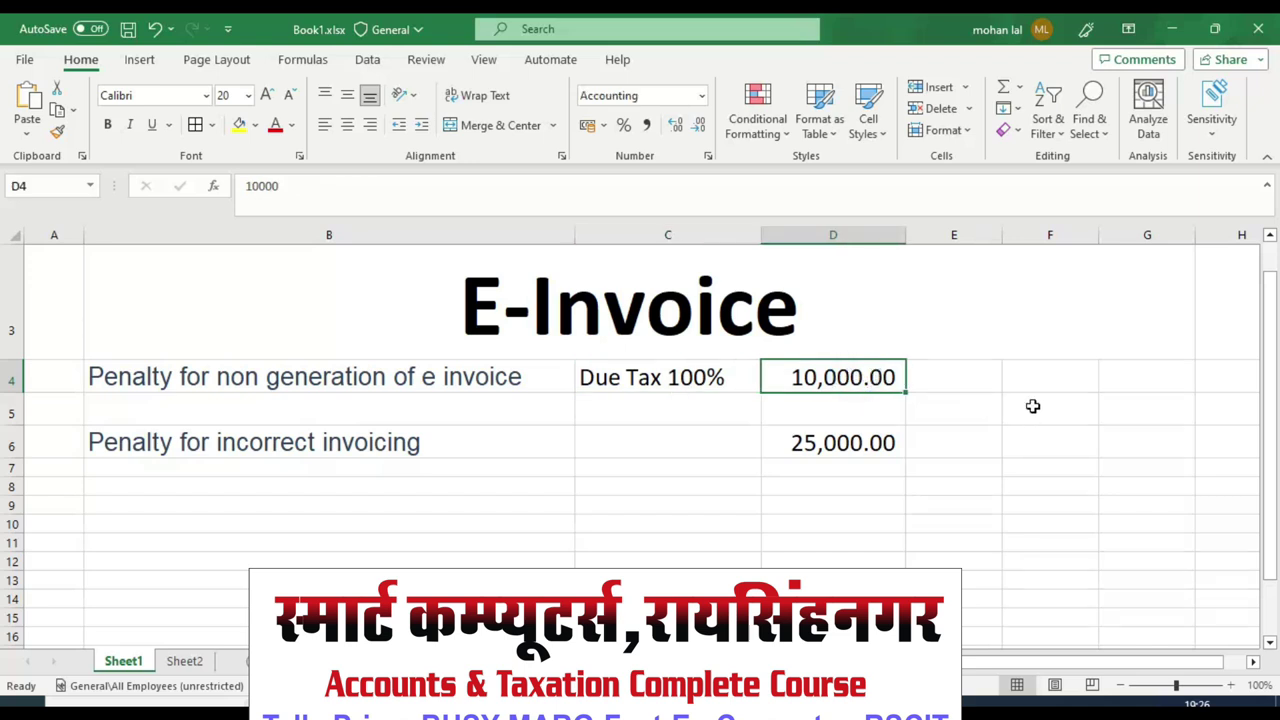
{"action": "left_click", "coordinate": [983, 376]}
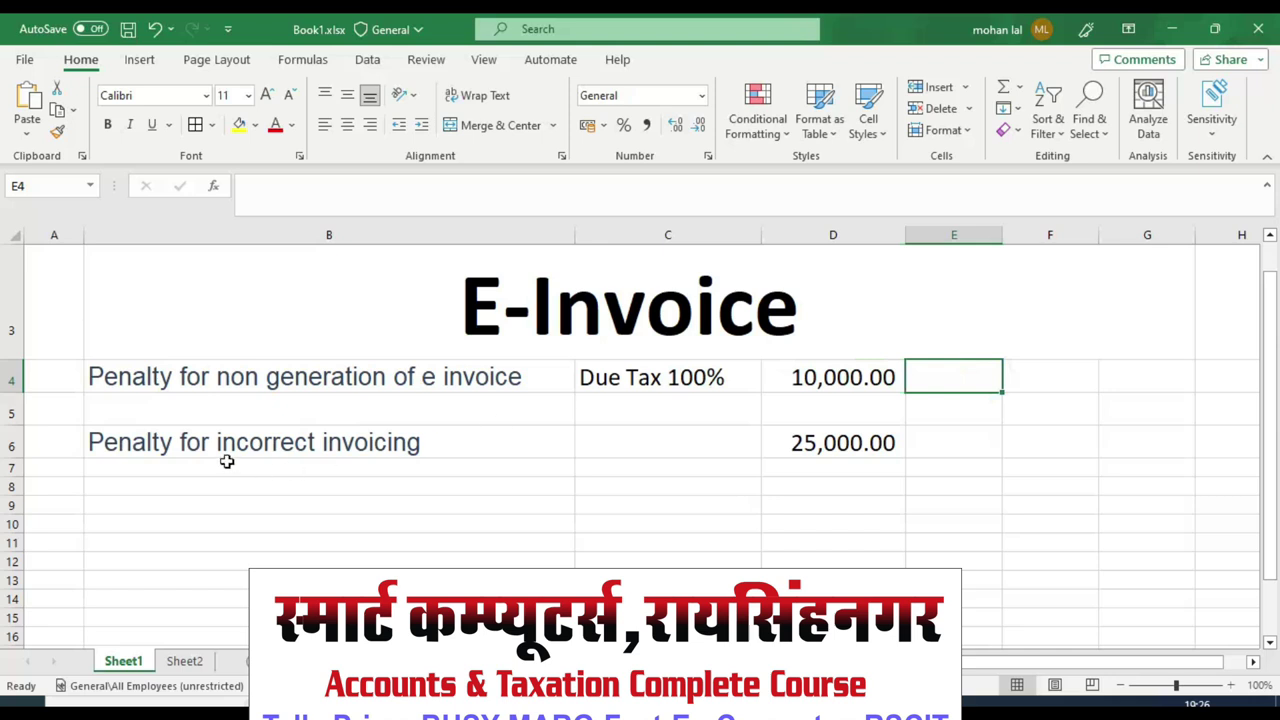
{"action": "left_click", "coordinate": [125, 446]}
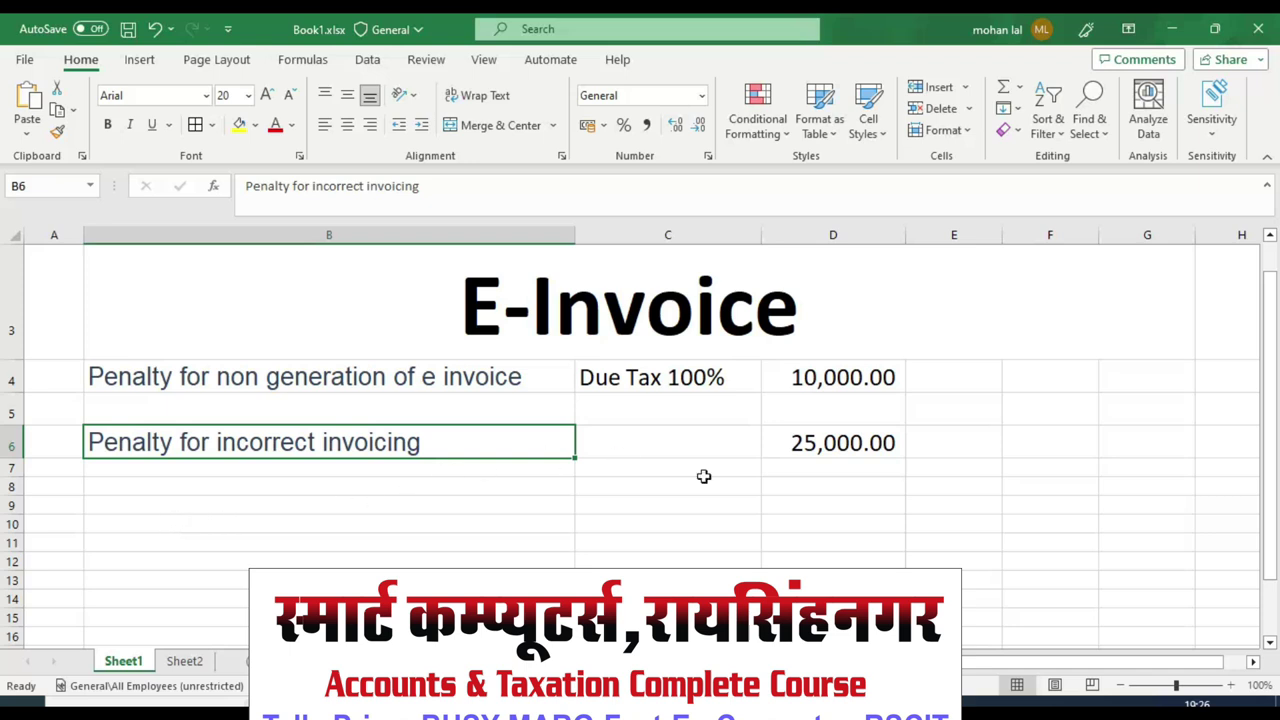
{"action": "left_click", "coordinate": [884, 442]}
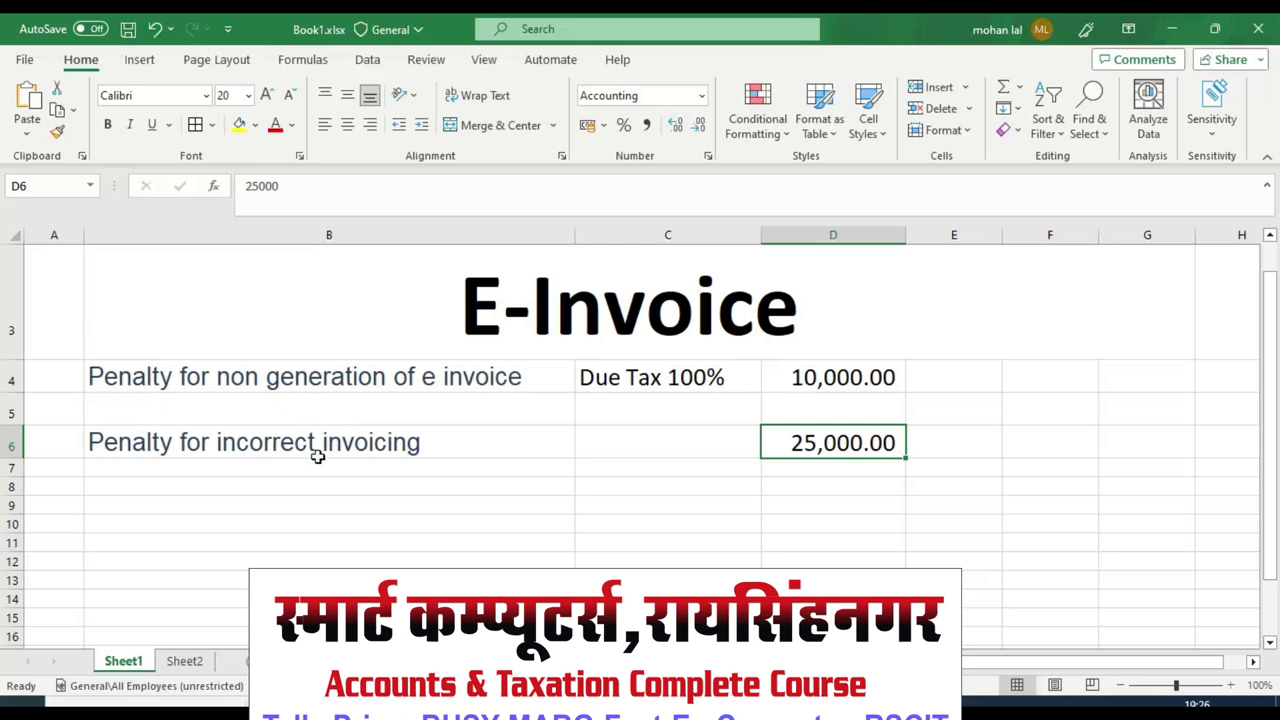
- Examine the first invoice's taxable value, GST rate and total tax on Sheet2
{"action": "left_click", "coordinate": [184, 661]}
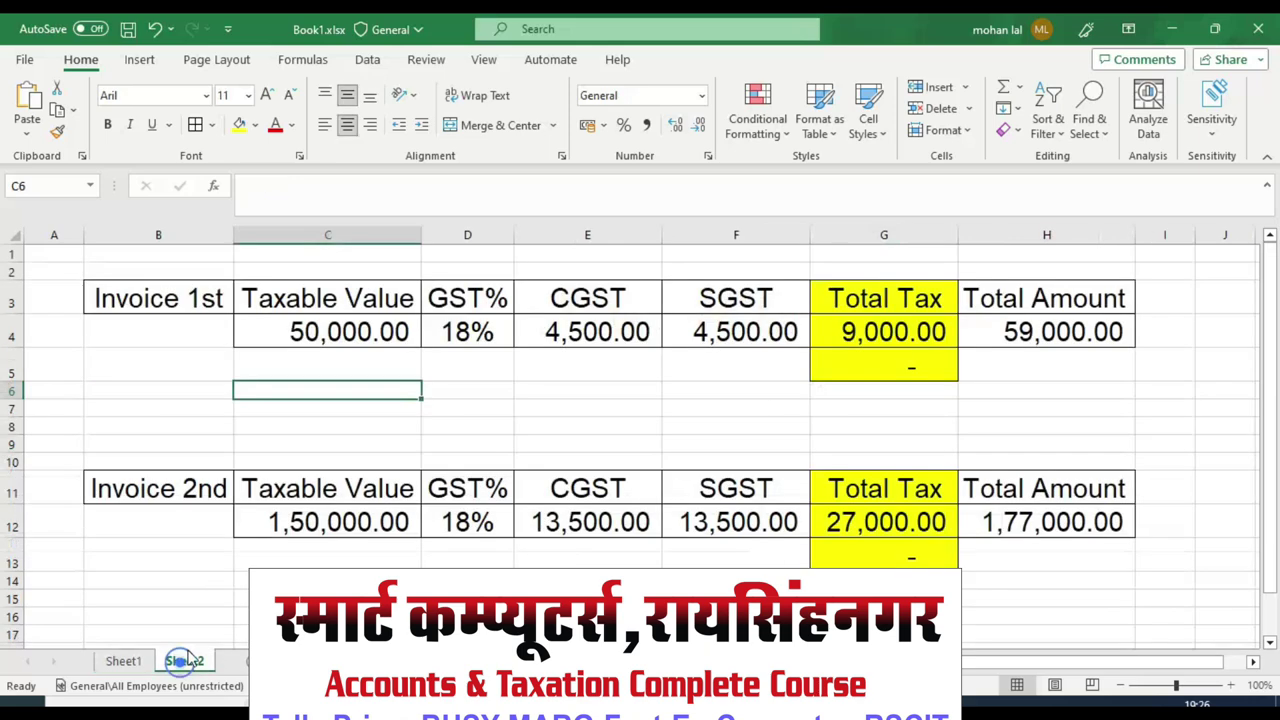
{"action": "left_click", "coordinate": [137, 357]}
{"action": "left_click_drag", "start_coordinate": [73, 272], "coordinate": [1049, 389]}
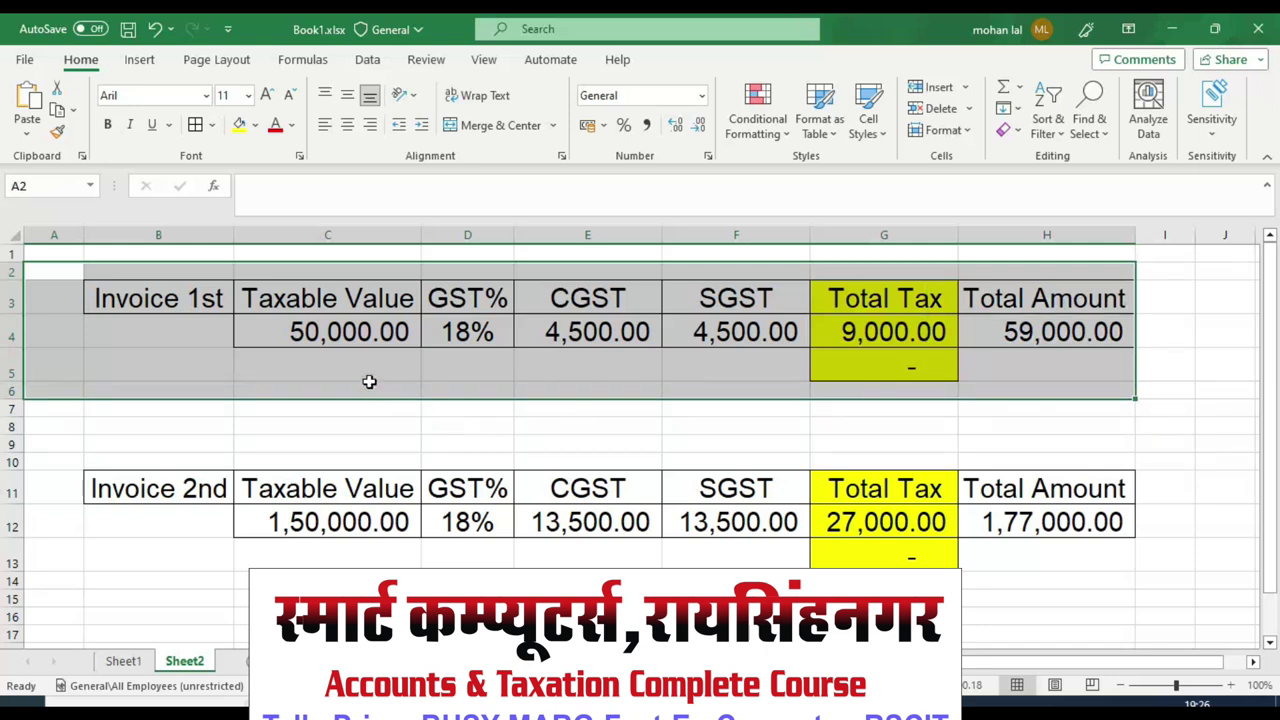
{"action": "left_click", "coordinate": [368, 388]}
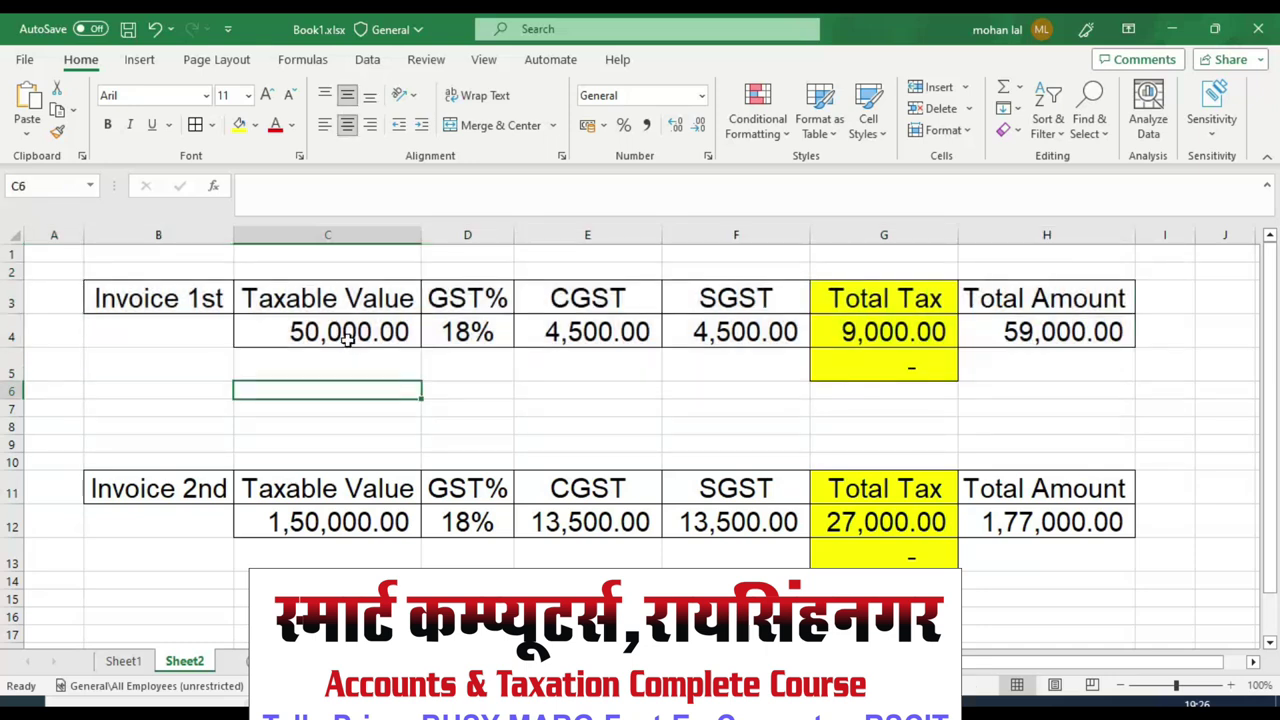
{"action": "left_click", "coordinate": [463, 333]}
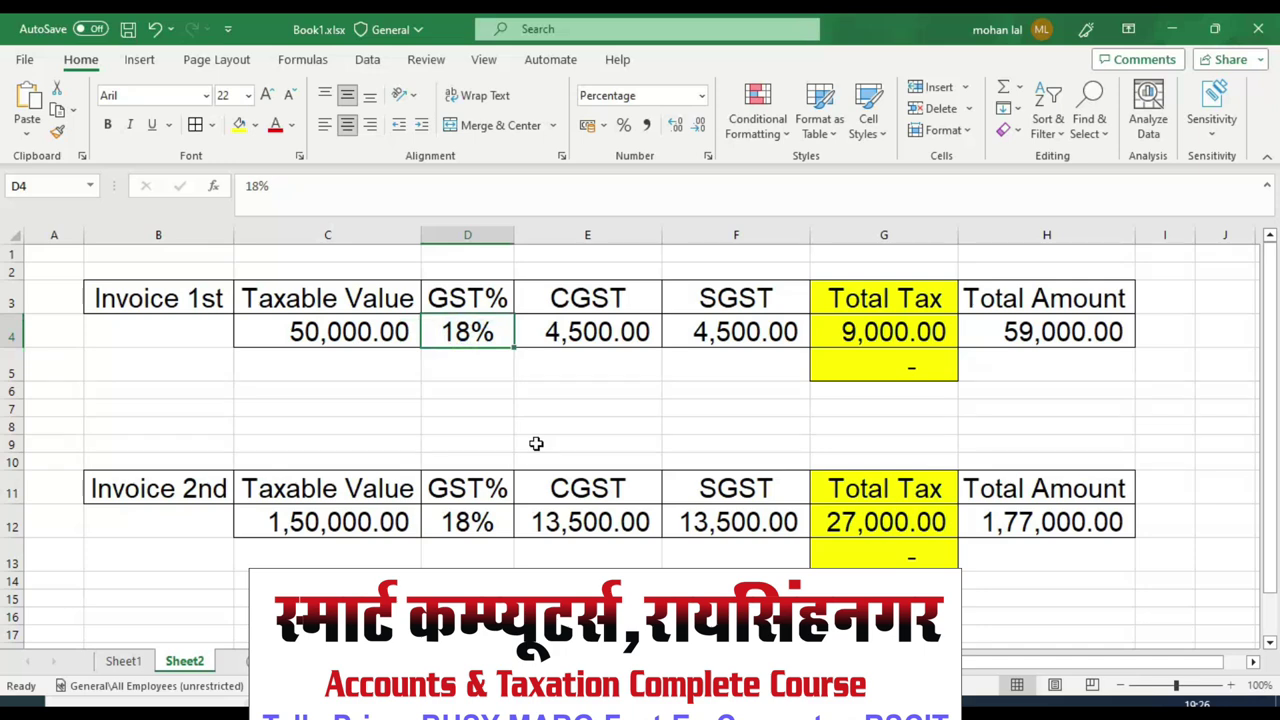
{"action": "left_click", "coordinate": [858, 326]}
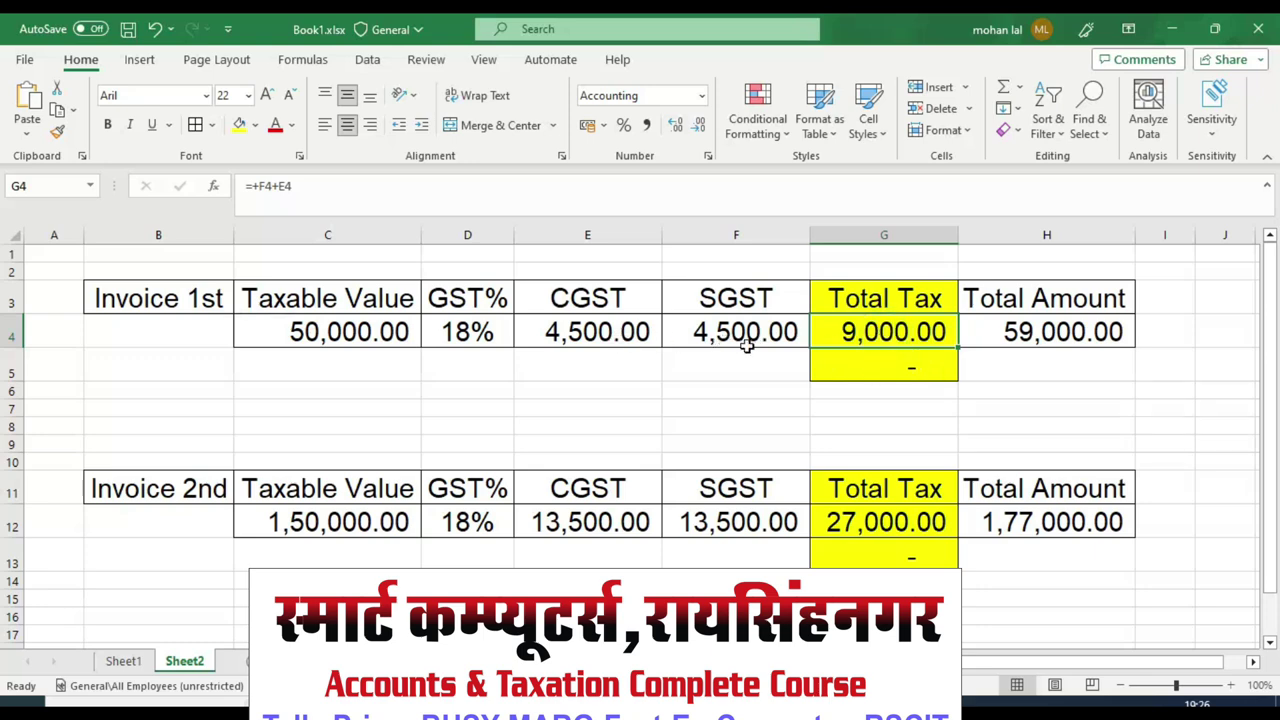
- Enter 10000 in cell G5, directly below the first invoice's total tax
{"action": "left_click", "coordinate": [870, 372]}
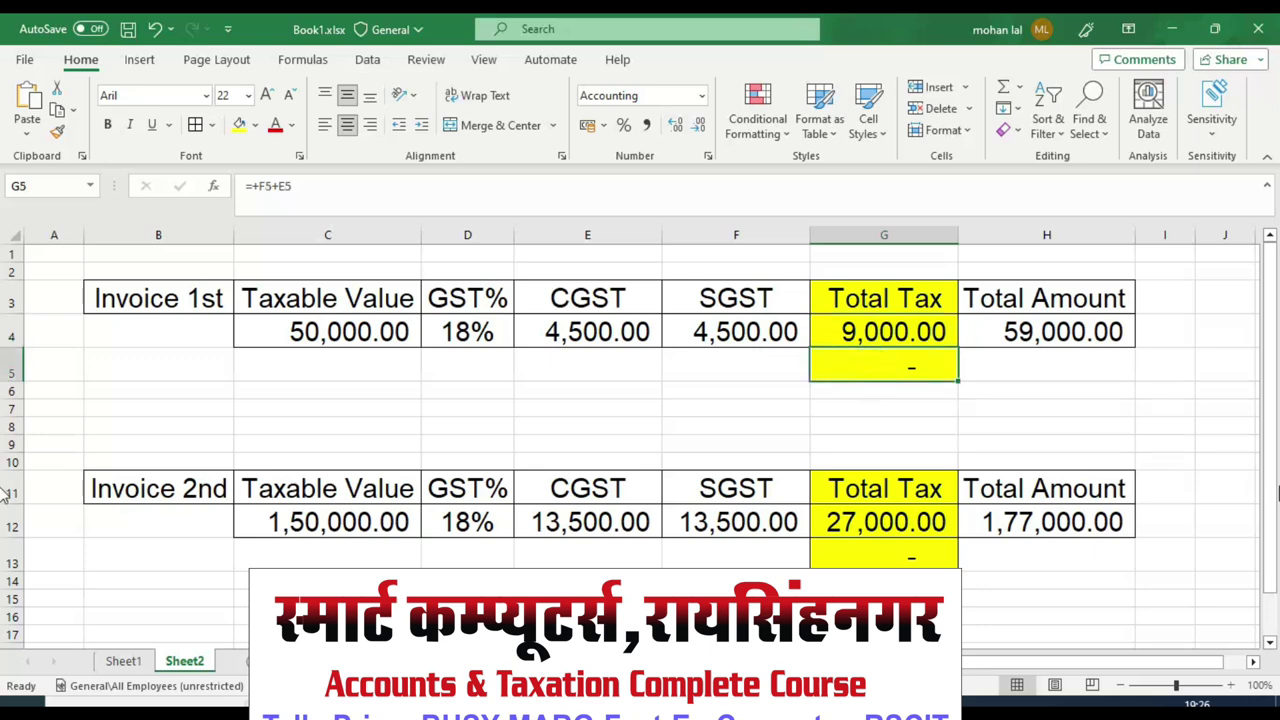
{"action": "type", "text": "10000"}
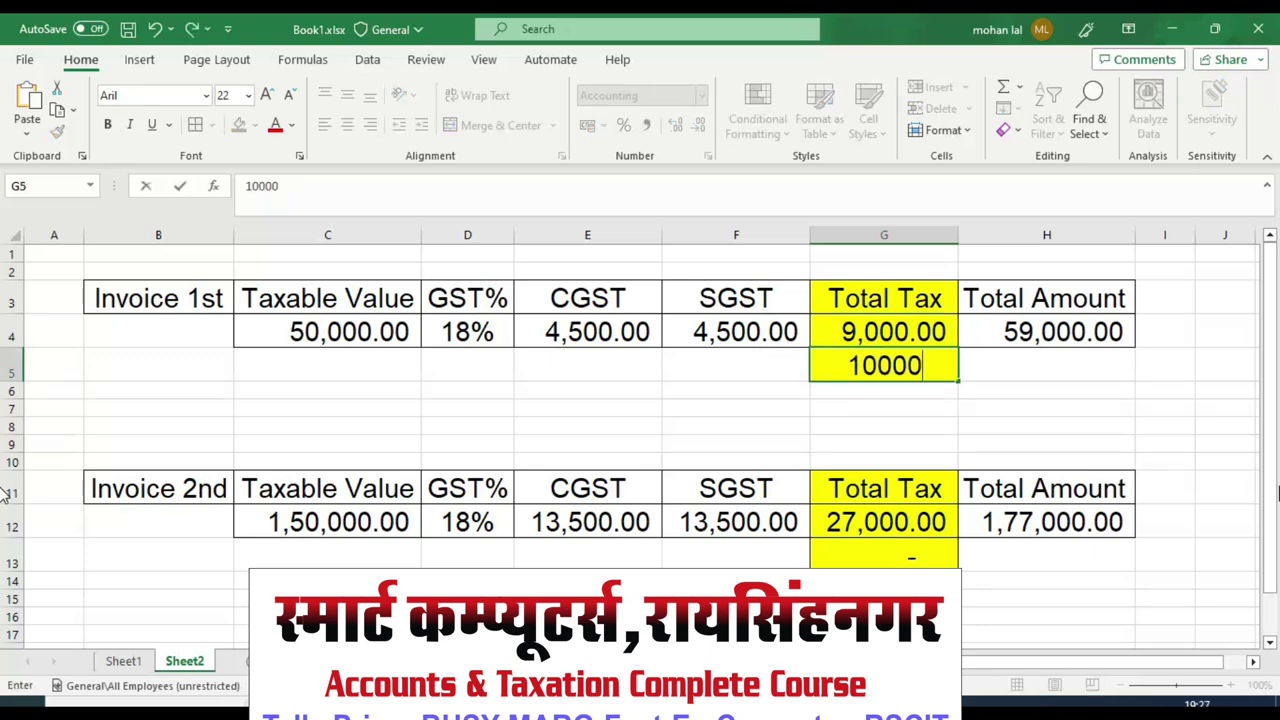
{"action": "key", "text": "Return"}
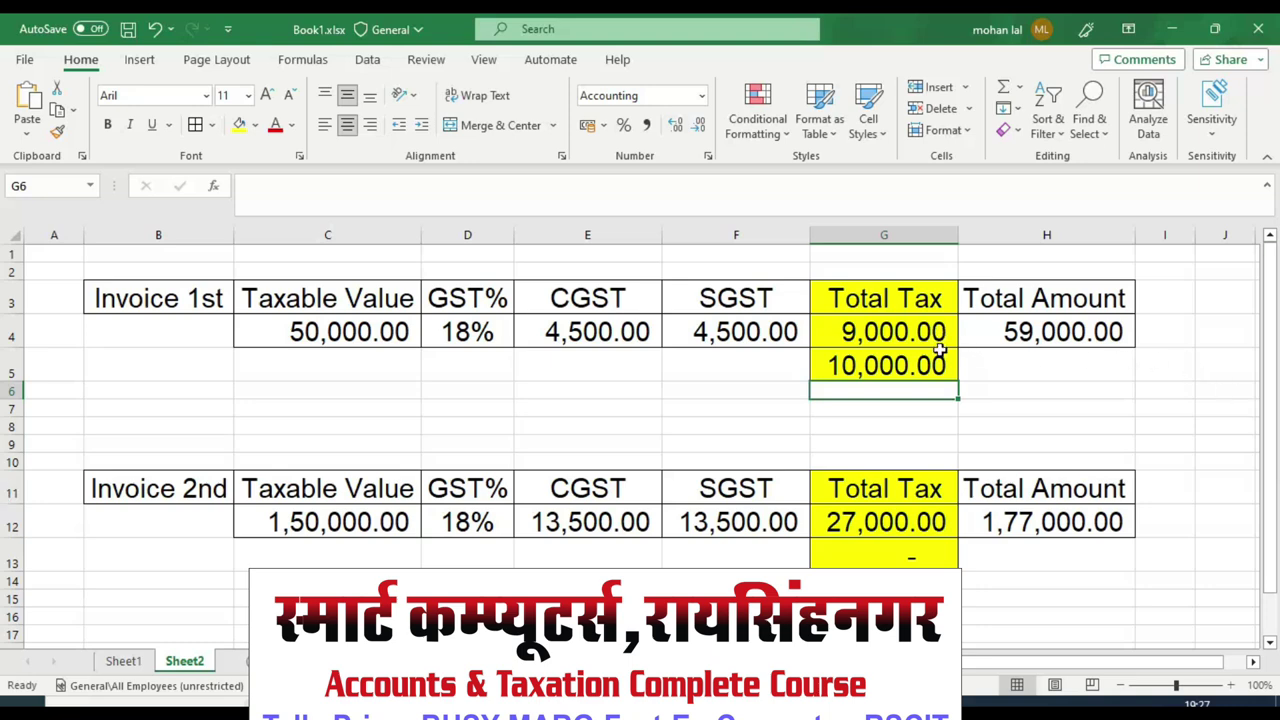
{"action": "left_click", "coordinate": [877, 367]}
{"action": "left_click", "coordinate": [754, 371]}
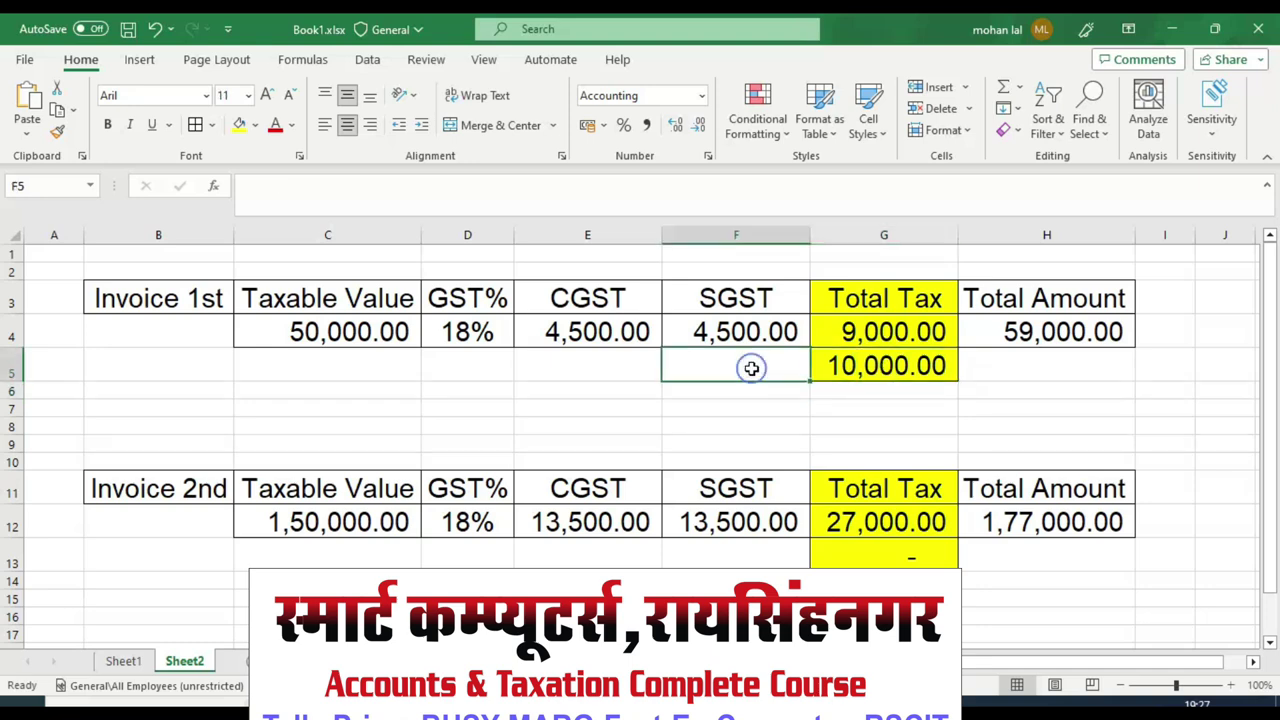
{"action": "left_click", "coordinate": [889, 366]}
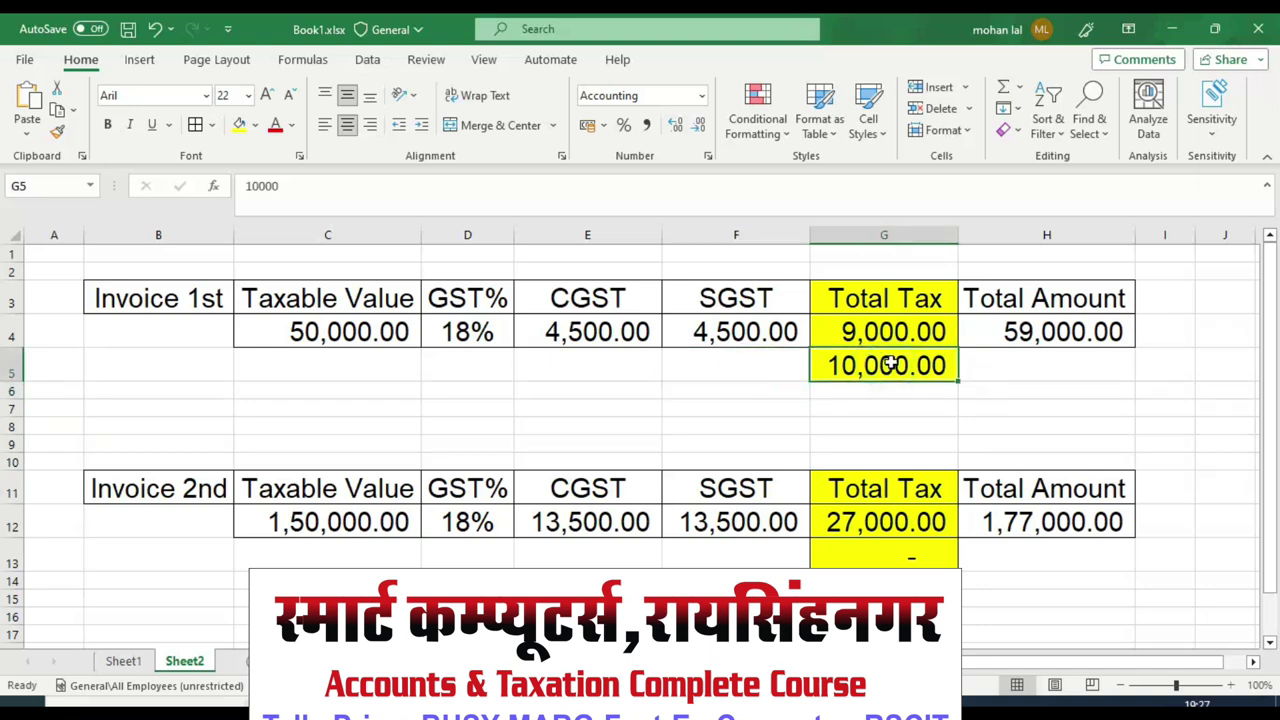
- Examine the second invoice's taxable value and total tax, comparing them with the penalty amount entered under the first invoice
{"action": "scroll", "coordinate": [470, 412], "scroll_direction": "down", "scroll_amount": 1}
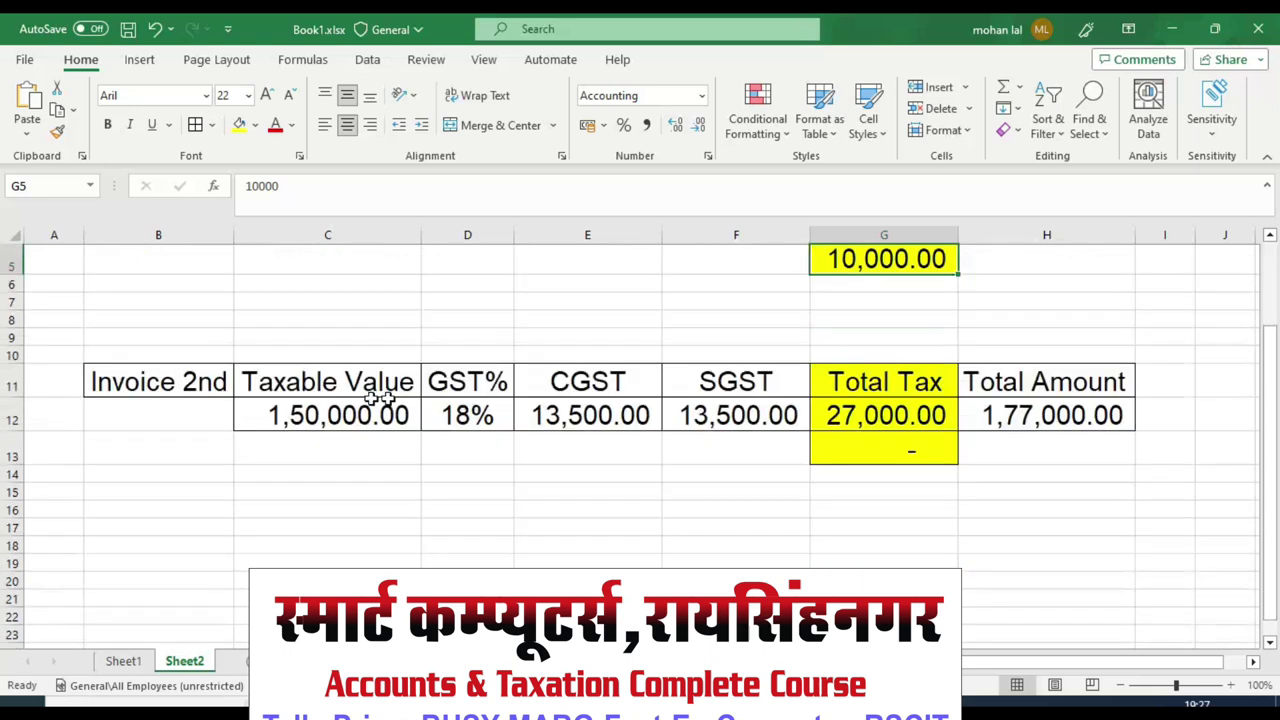
{"action": "mouse_move", "coordinate": [144, 381]}
{"action": "left_mouse_down"}
{"action": "mouse_move", "coordinate": [314, 409]}
{"action": "mouse_move", "coordinate": [906, 417]}
{"action": "mouse_move", "coordinate": [1018, 432]}
{"action": "left_mouse_up"}
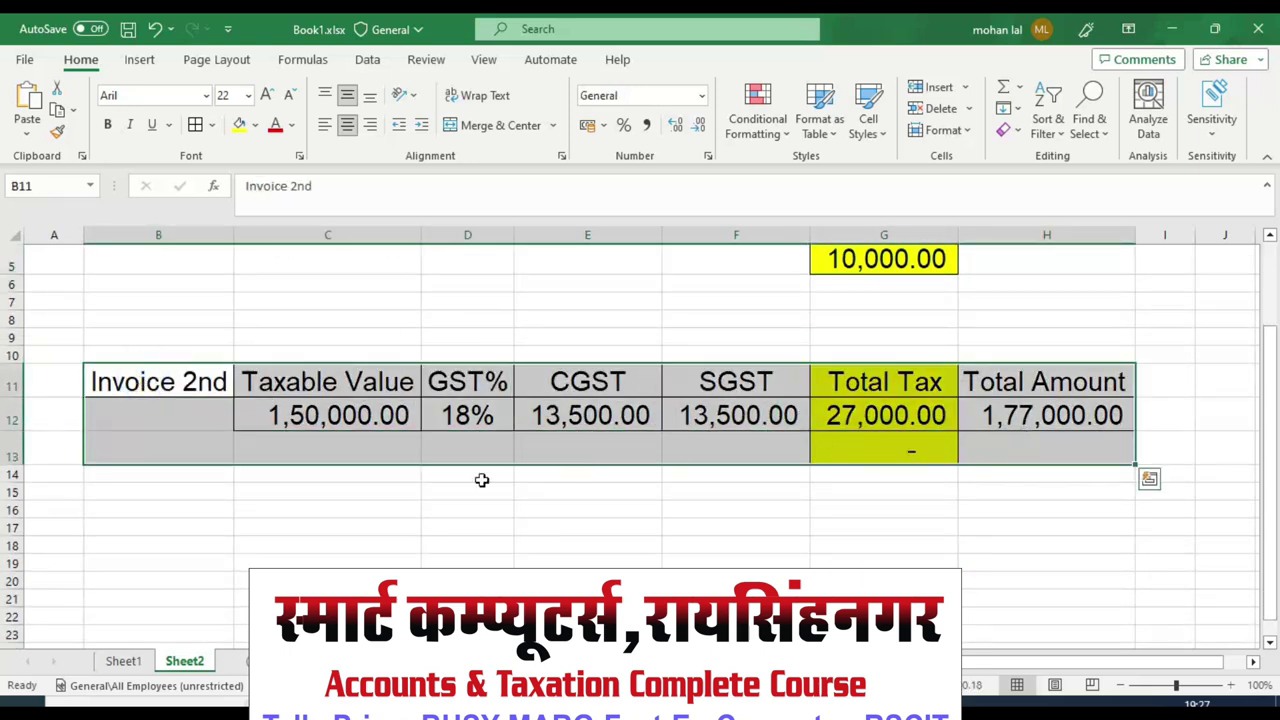
{"action": "left_click", "coordinate": [356, 428]}
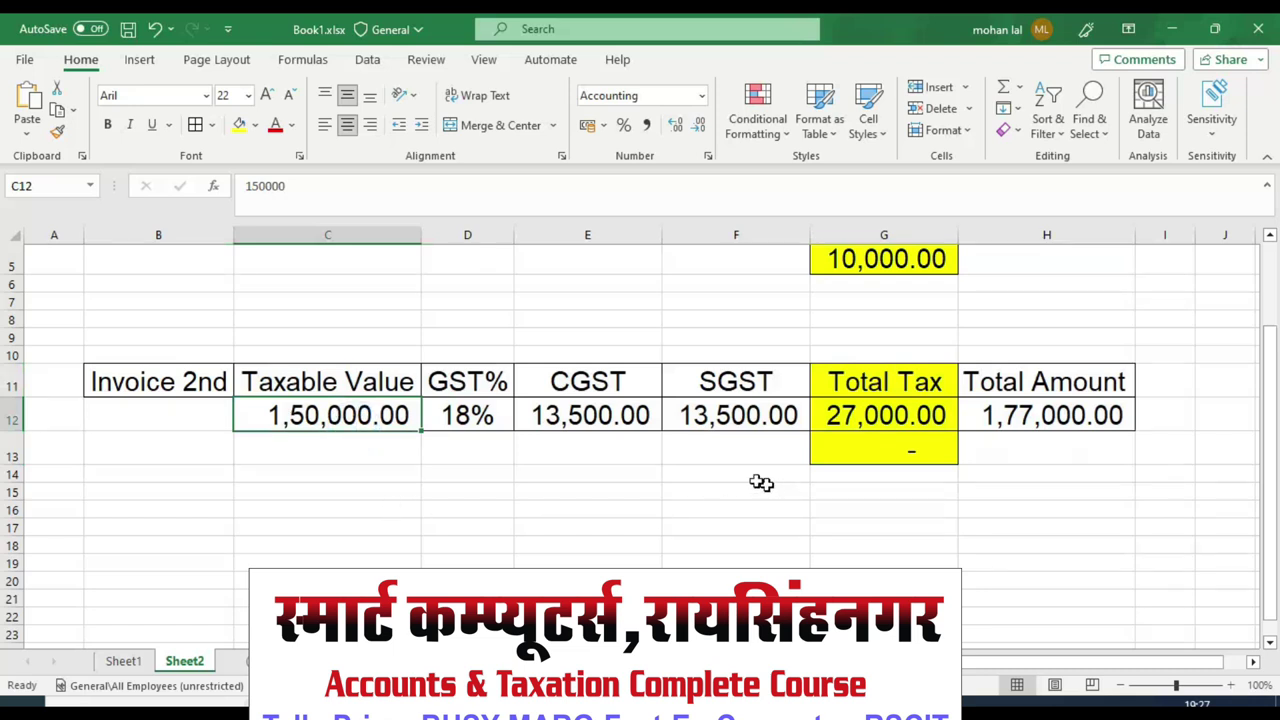
{"action": "left_click", "coordinate": [900, 418]}
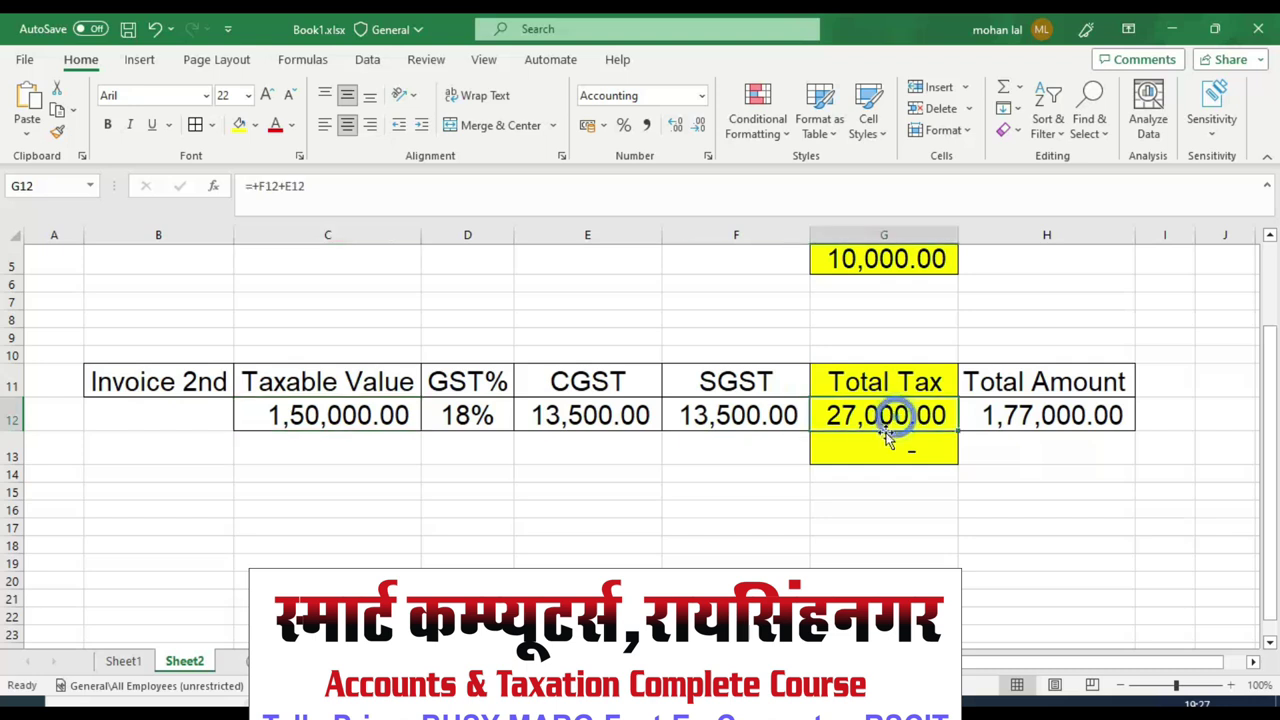
{"action": "left_click", "coordinate": [877, 451]}
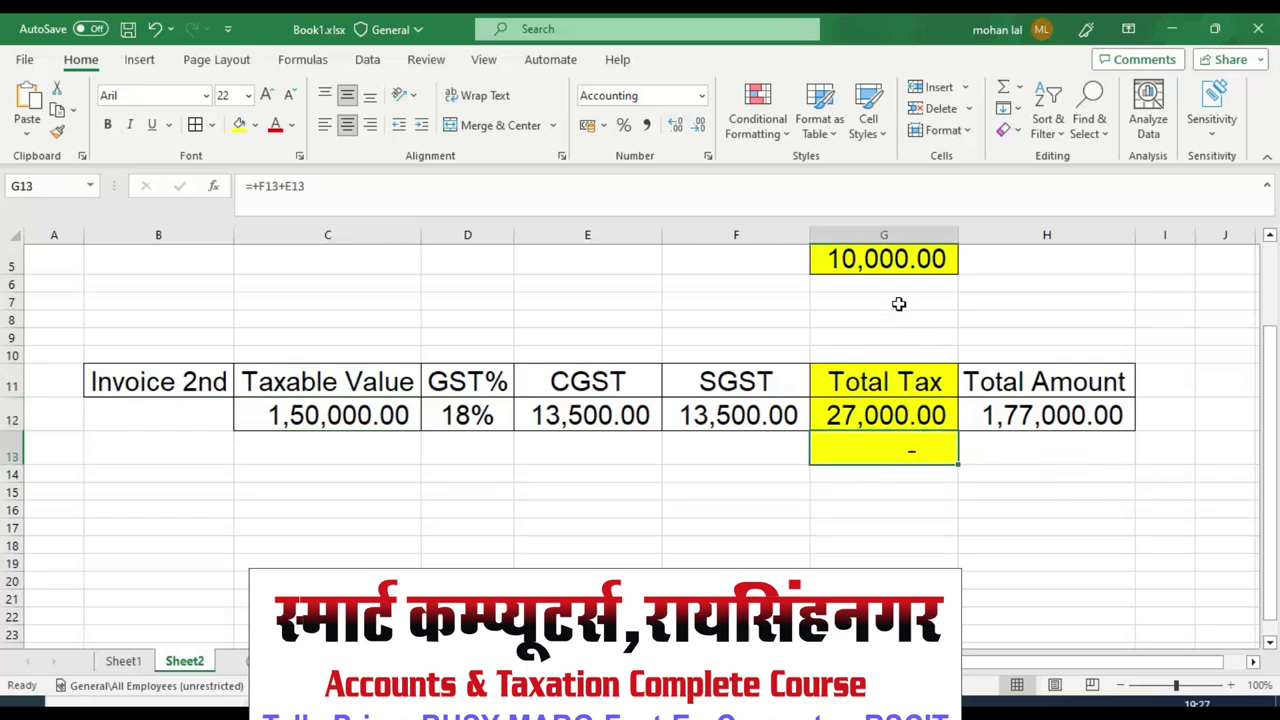
{"action": "left_click", "coordinate": [853, 412]}
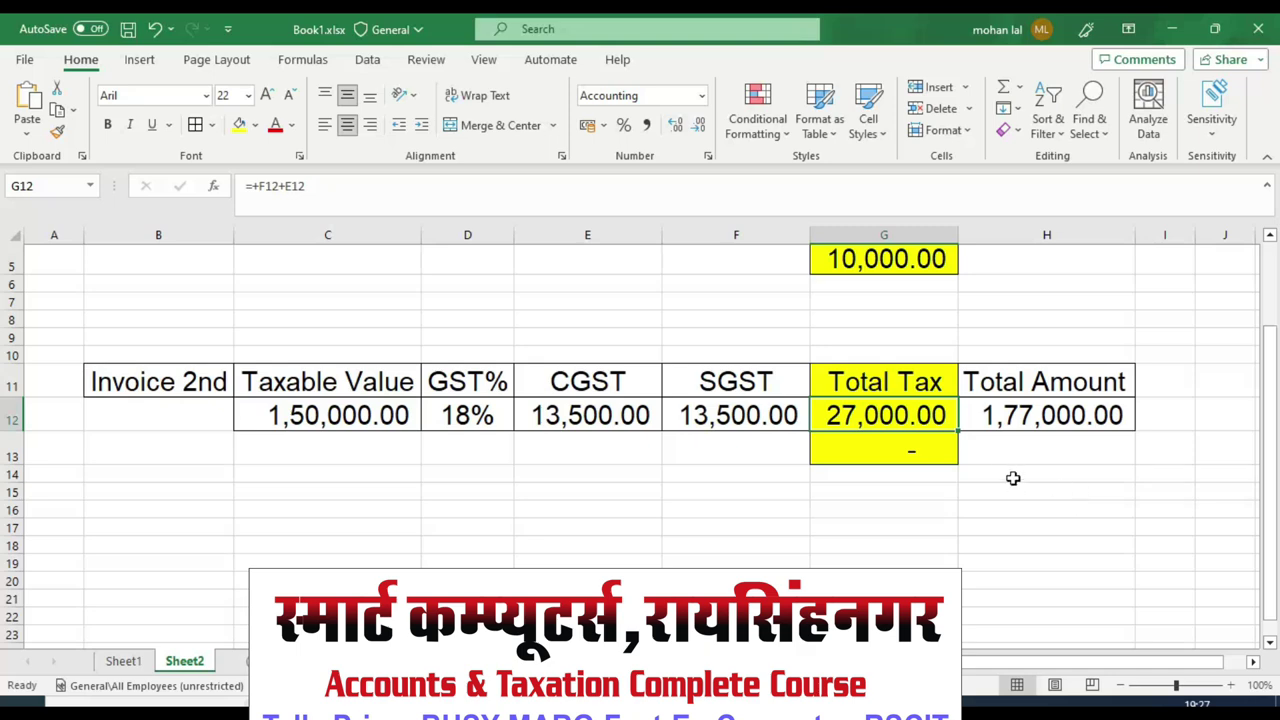
{"action": "scroll", "coordinate": [1014, 478], "scroll_direction": "up", "scroll_amount": 1}
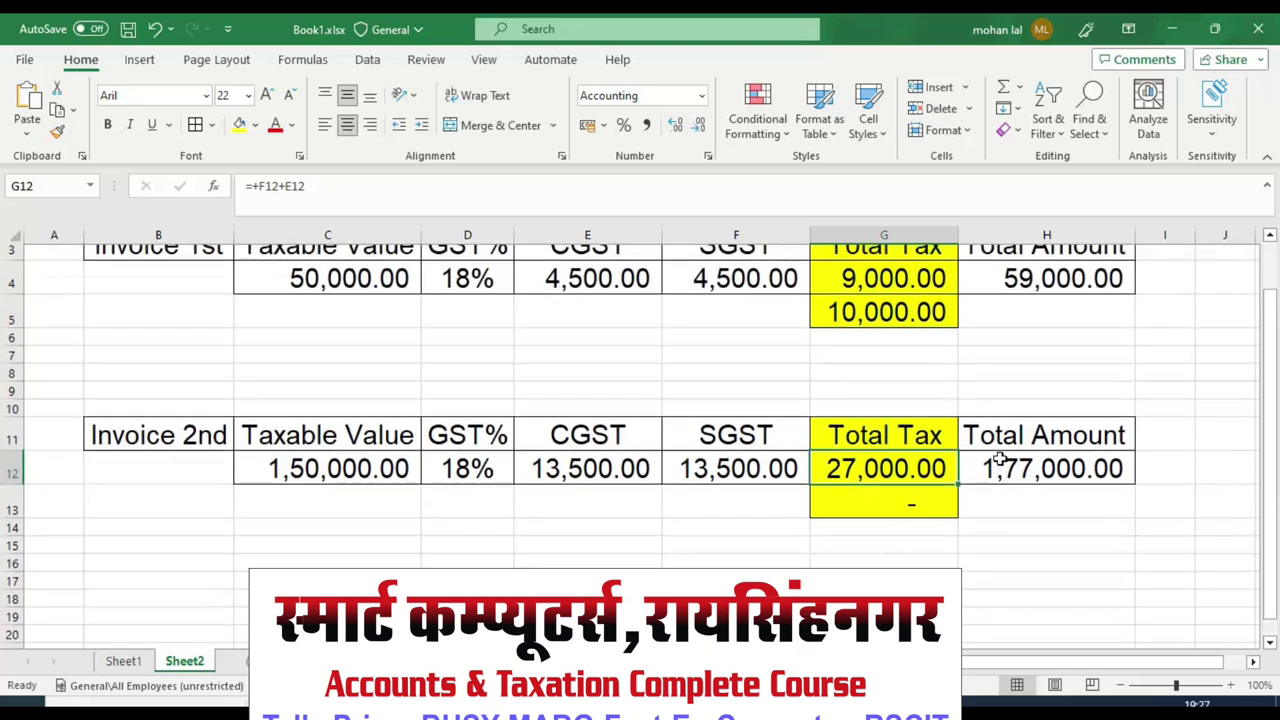
{"action": "left_click", "coordinate": [890, 316]}
{"action": "left_click", "coordinate": [895, 495]}
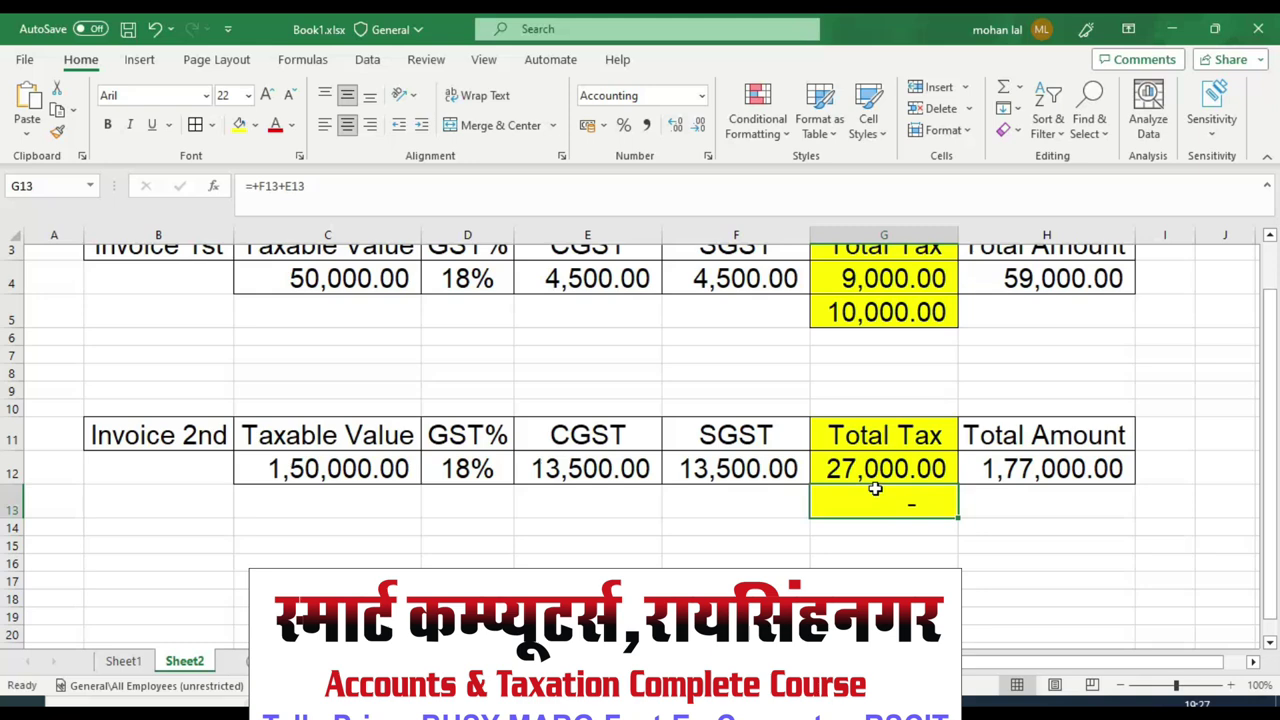
{"action": "left_click", "coordinate": [870, 470]}
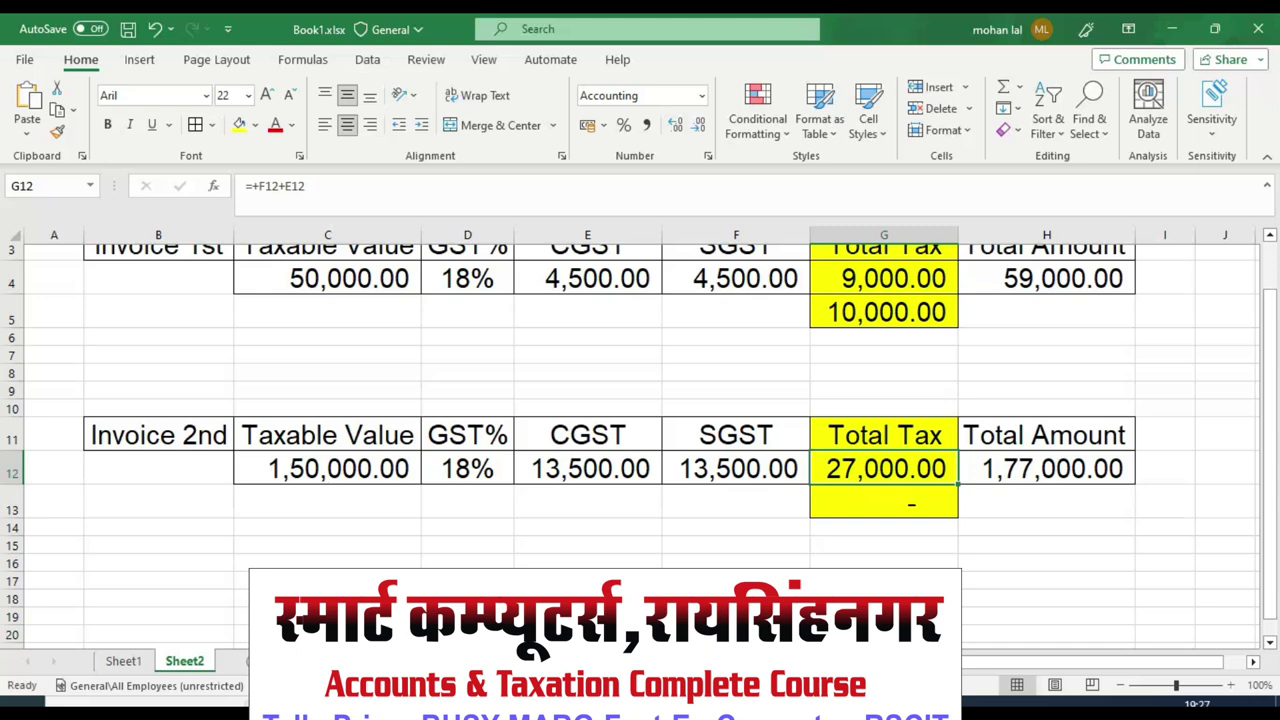
- Return to Sheet1 and review the penalty entry for incorrect invoicing
{"action": "key", "text": "alt+Tab"}
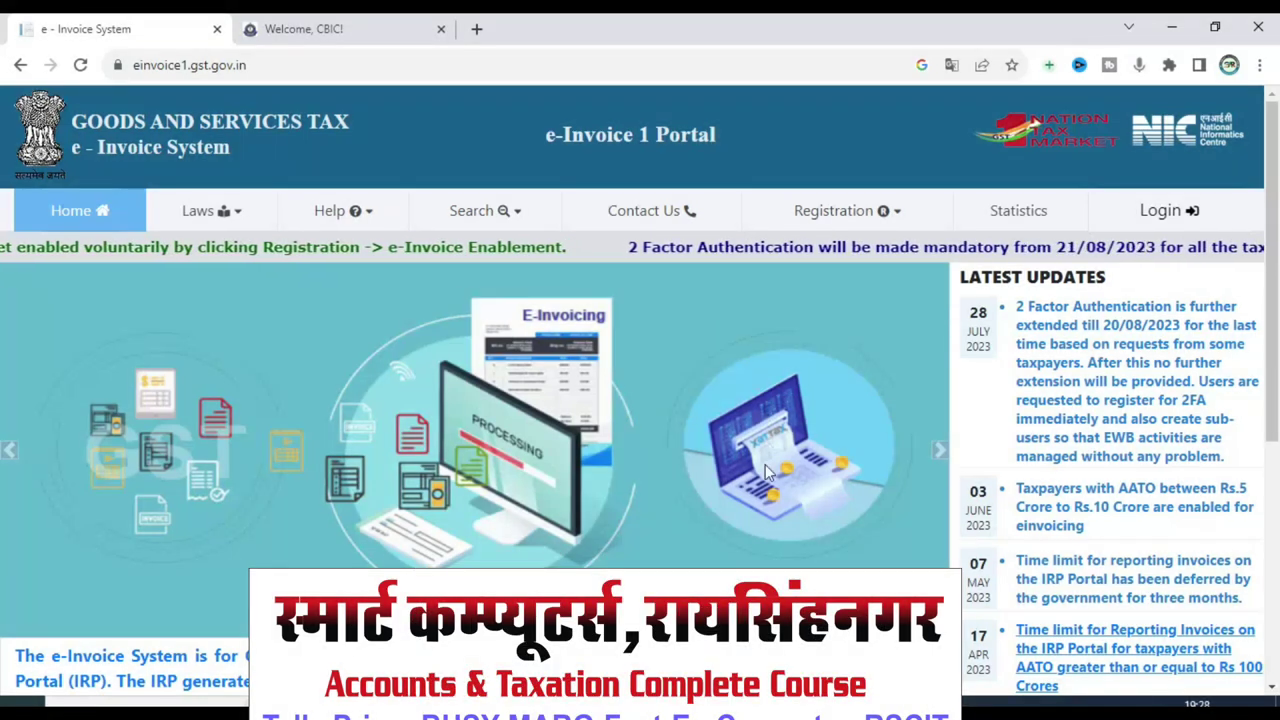
{"action": "key", "text": "alt+Tab"}
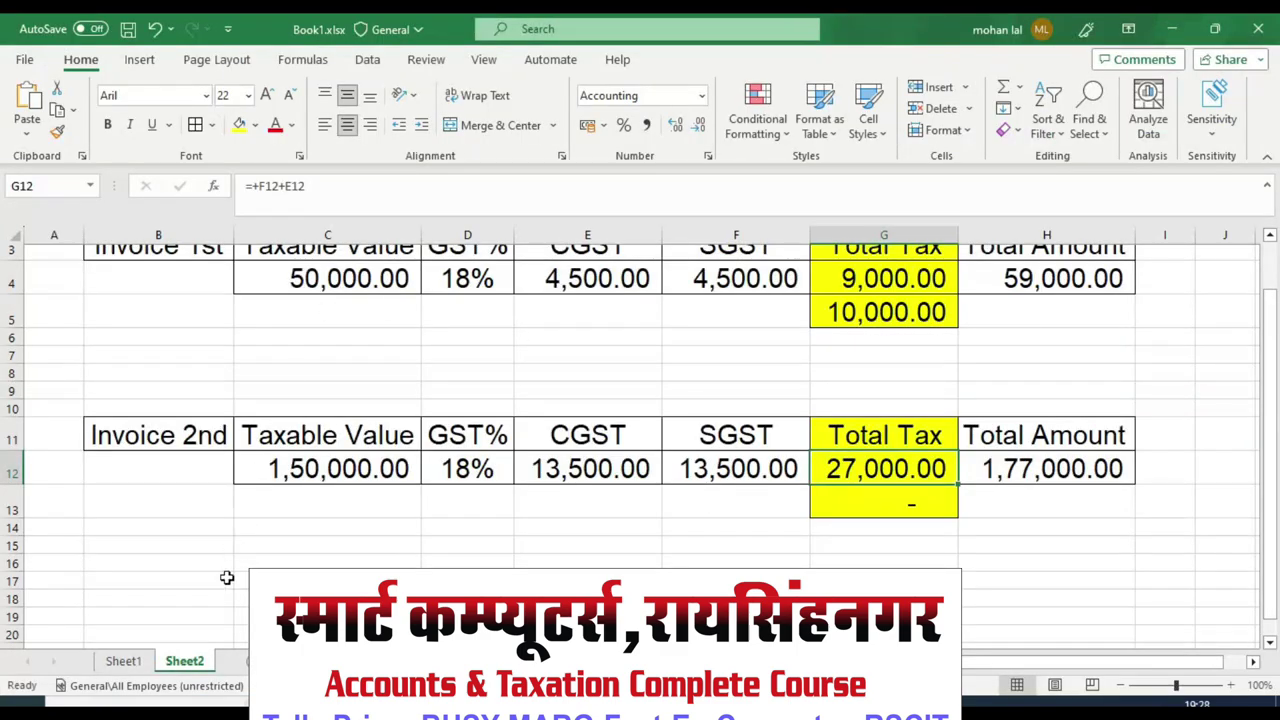
{"action": "left_click", "coordinate": [123, 661]}
{"action": "scroll", "coordinate": [300, 414], "scroll_direction": "up", "scroll_amount": 1}
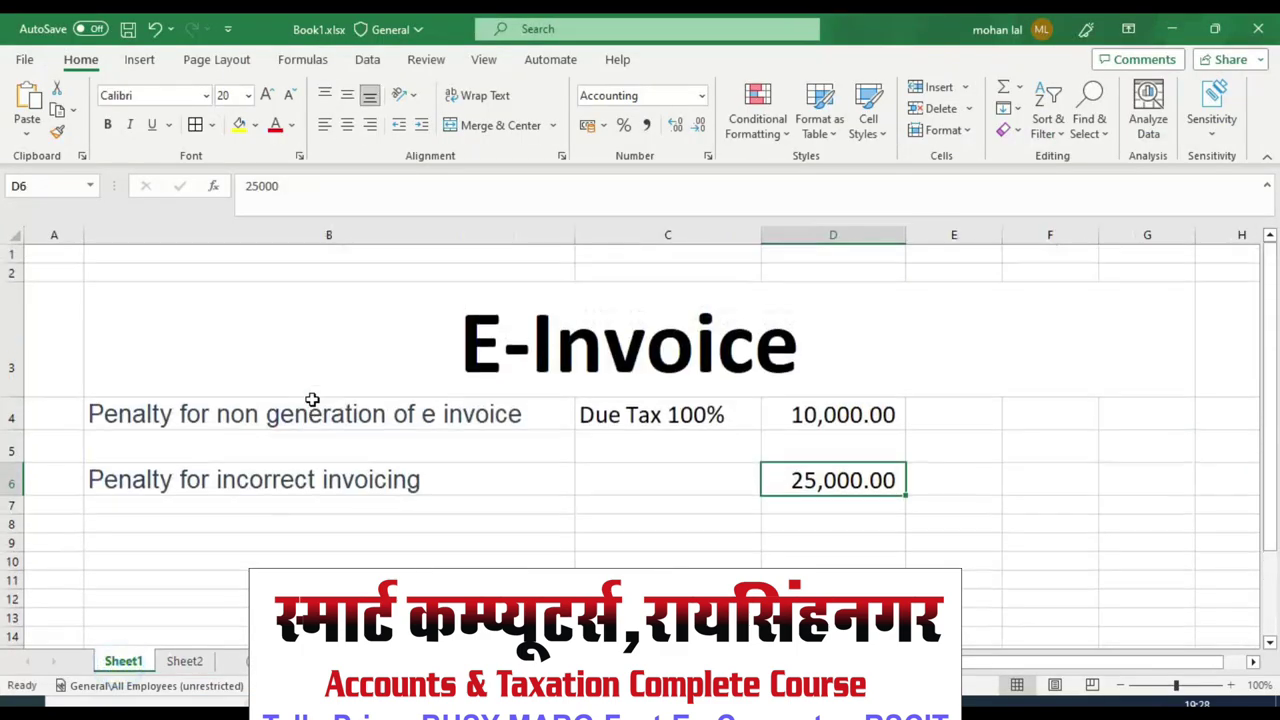
{"action": "left_click", "coordinate": [246, 483]}
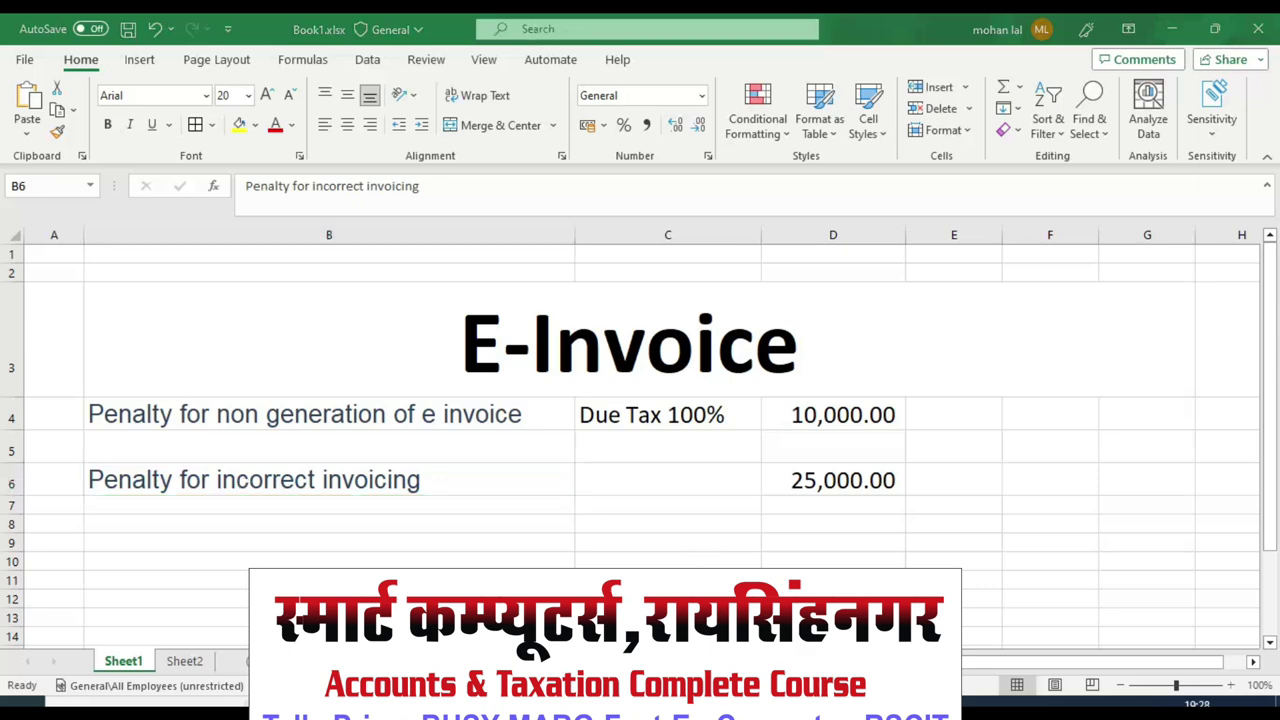
- Inspect the IRN and QR code on the sample tax invoice in Photos, and return to Excel's incorrect-invoicing penalty amount
{"action": "key", "text": "alt+Tab"}
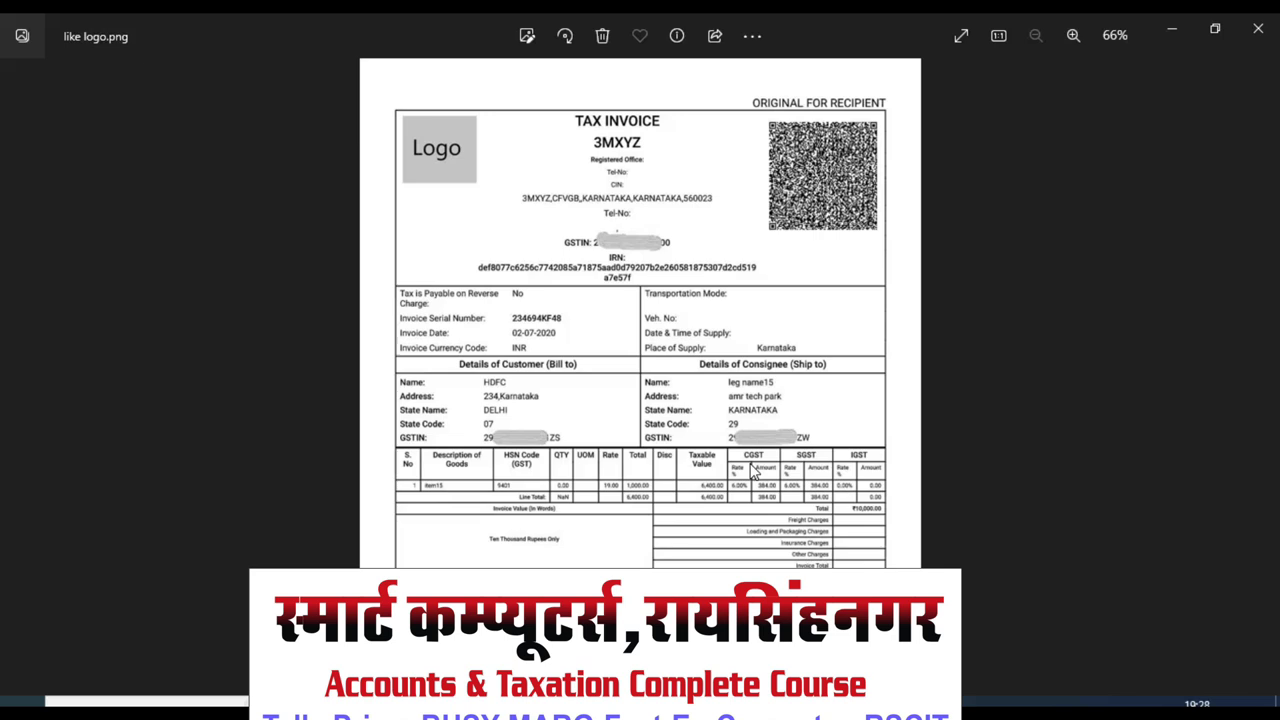
{"action": "scroll", "coordinate": [833, 202], "scroll_direction": "up", "scroll_amount": 1}
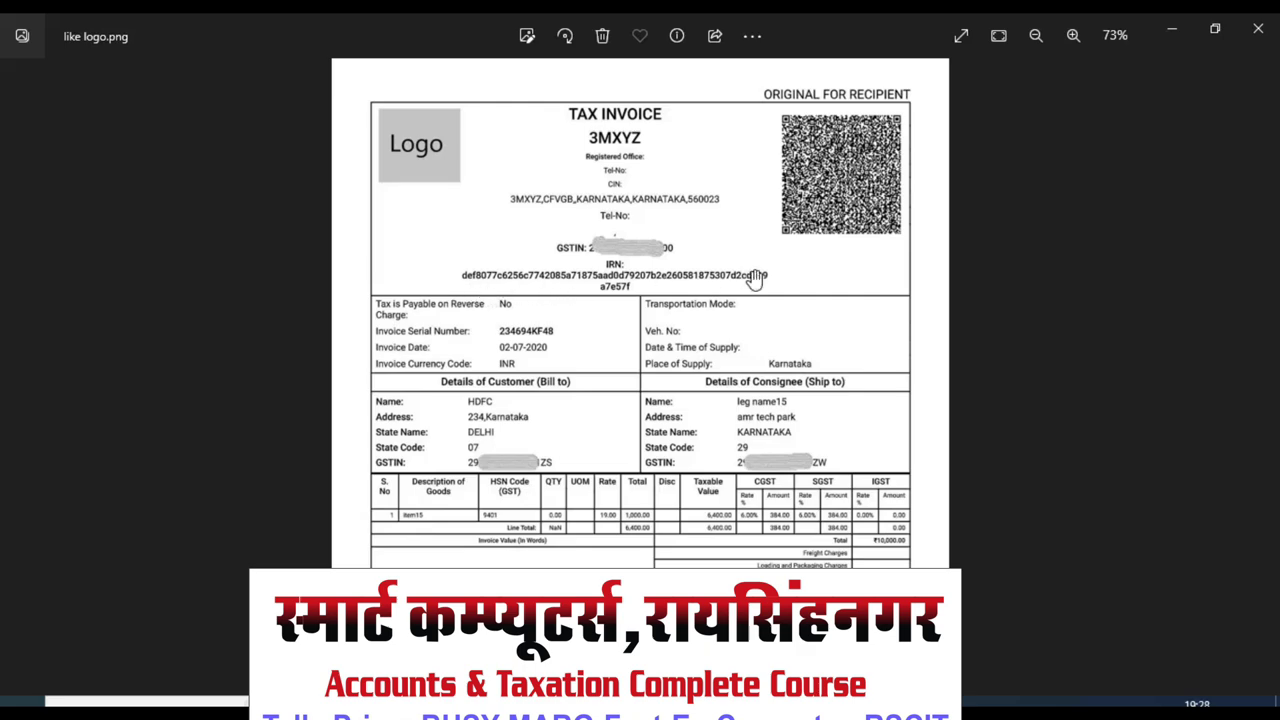
{"action": "scroll", "coordinate": [755, 279], "scroll_direction": "up", "scroll_amount": 2}
{"action": "scroll", "coordinate": [760, 280], "scroll_direction": "up", "scroll_amount": 1}
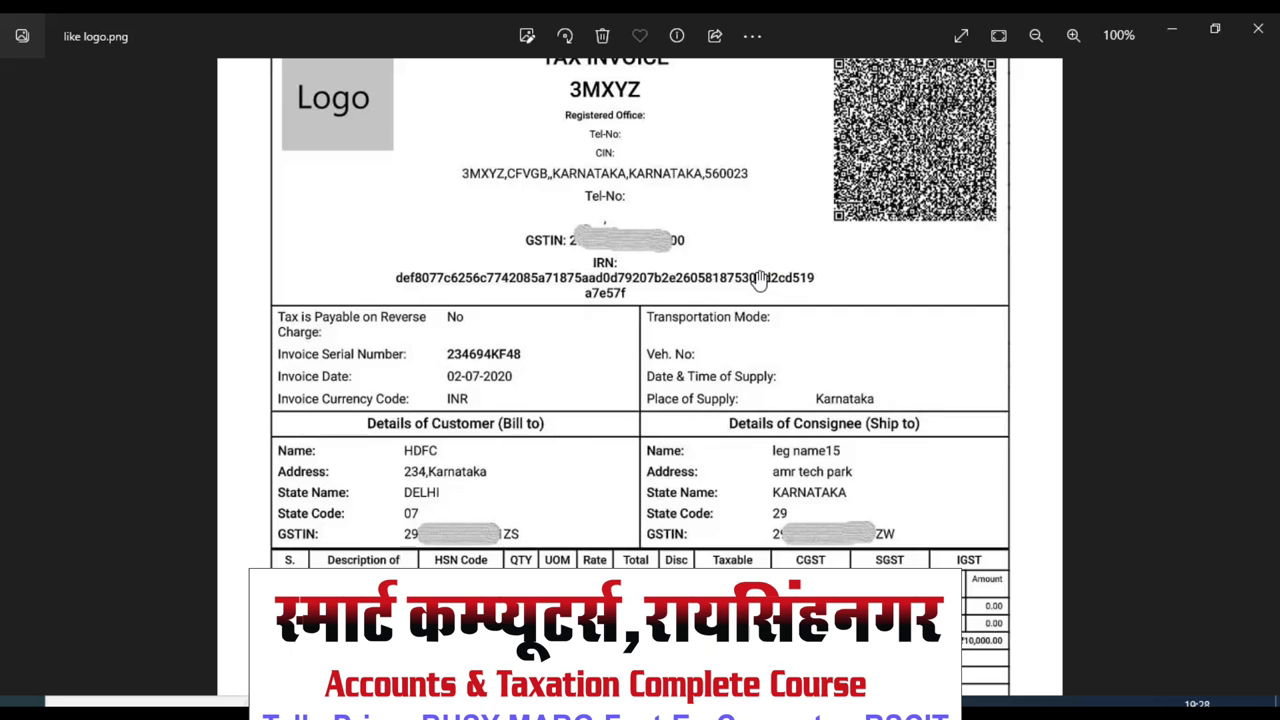
{"action": "scroll", "coordinate": [620, 282], "scroll_direction": "down", "scroll_amount": 2}
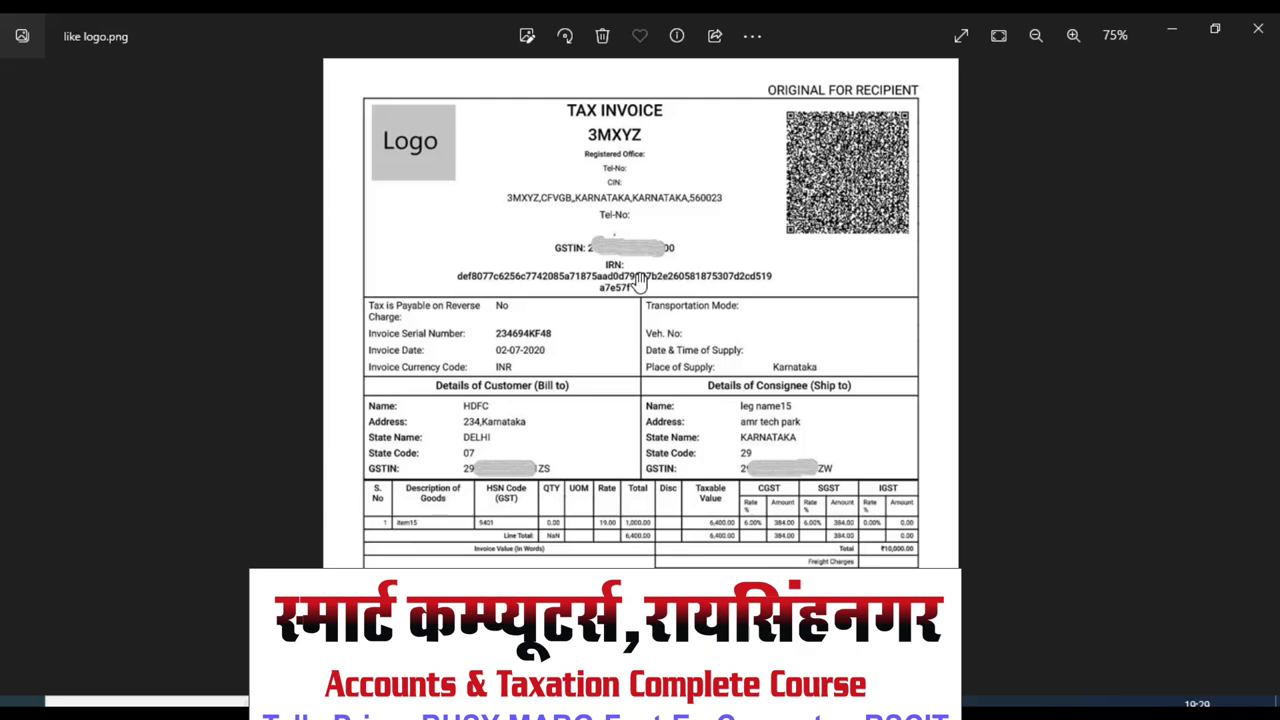
{"action": "scroll", "coordinate": [637, 281], "scroll_direction": "down", "scroll_amount": 1}
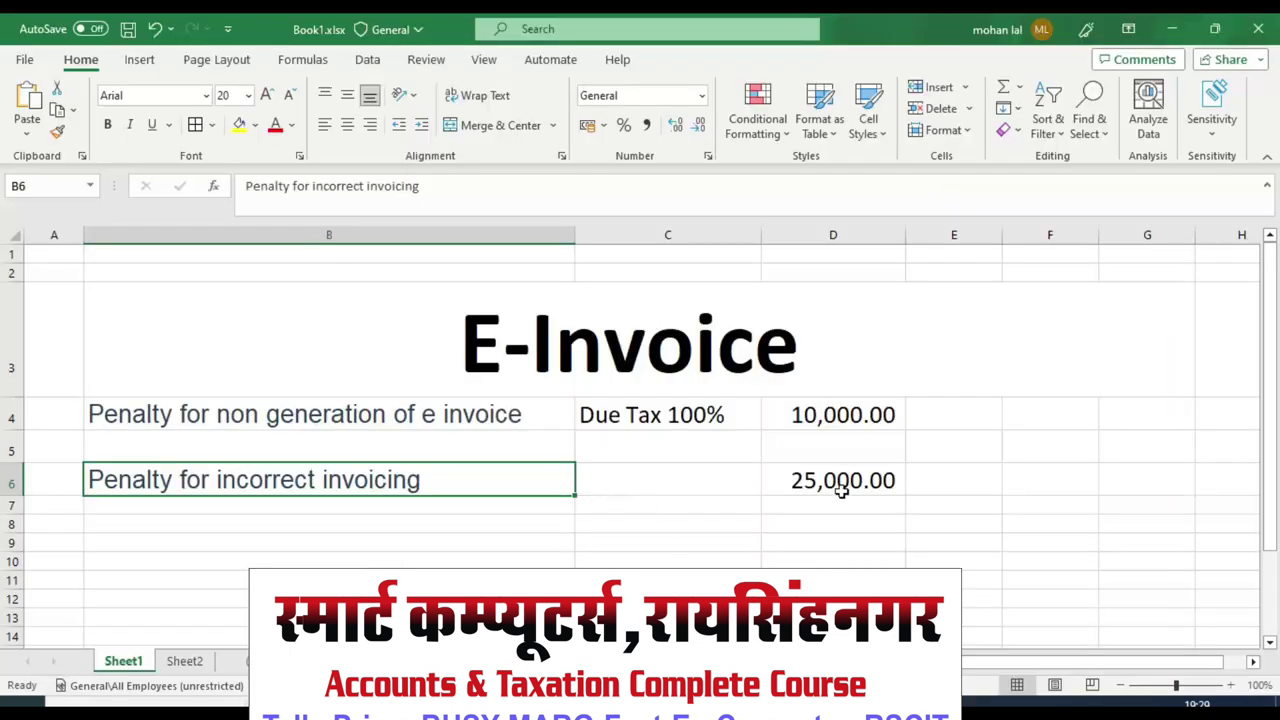
{"action": "left_click", "coordinate": [834, 481]}
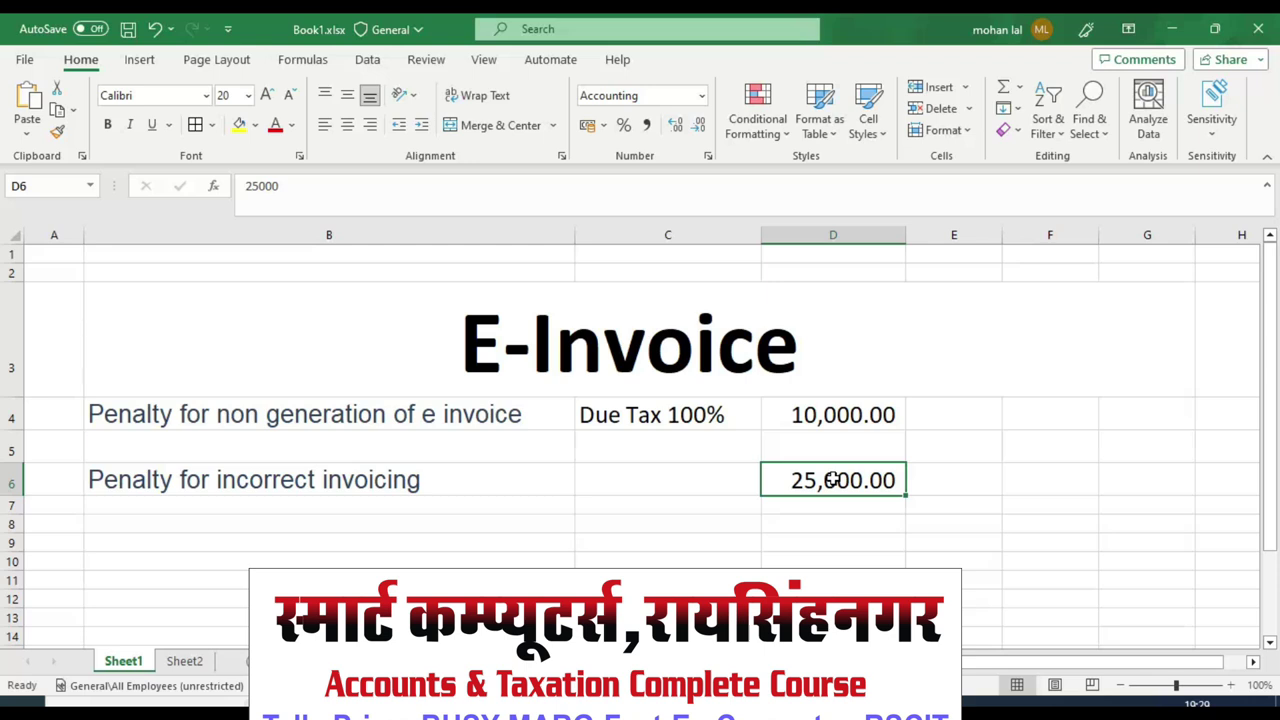
- Open Sheet2 and compare the total tax of the first invoice with that of the second invoice
{"action": "left_click", "coordinate": [647, 511]}
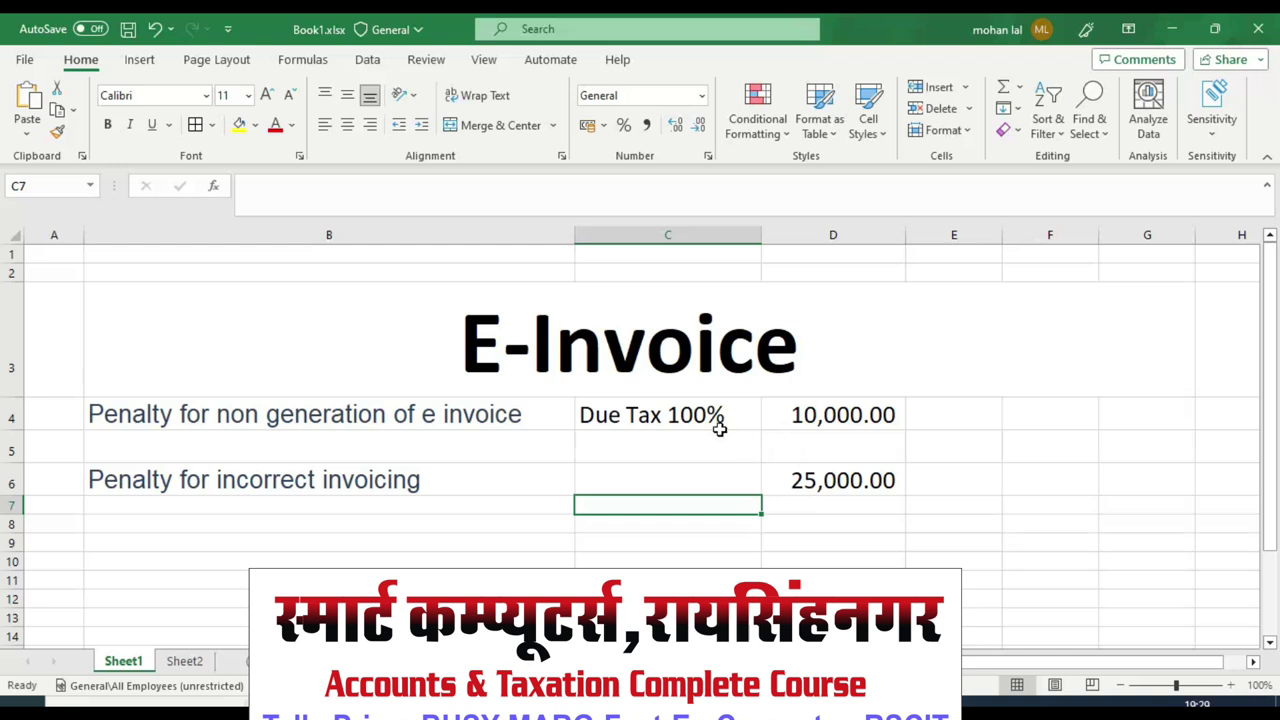
{"action": "left_click", "coordinate": [184, 661]}
{"action": "scroll", "coordinate": [644, 387], "scroll_direction": "up", "scroll_amount": 1}
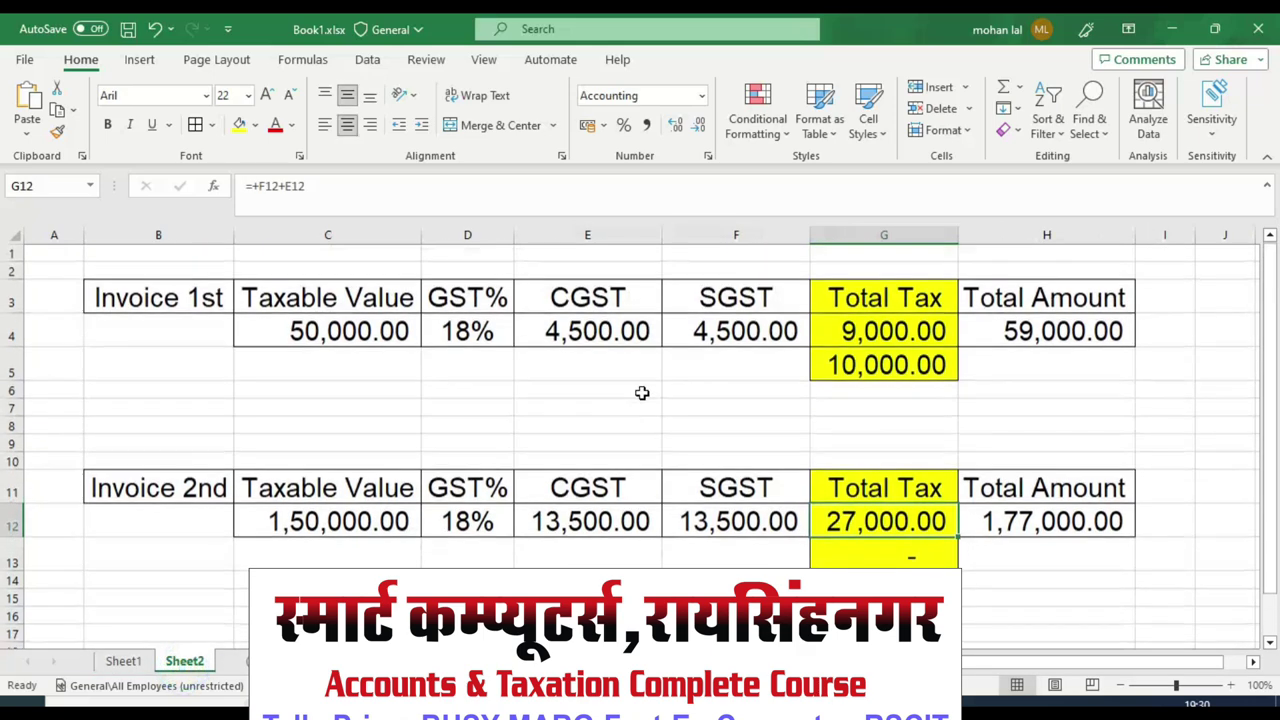
{"action": "left_click", "coordinate": [466, 443]}
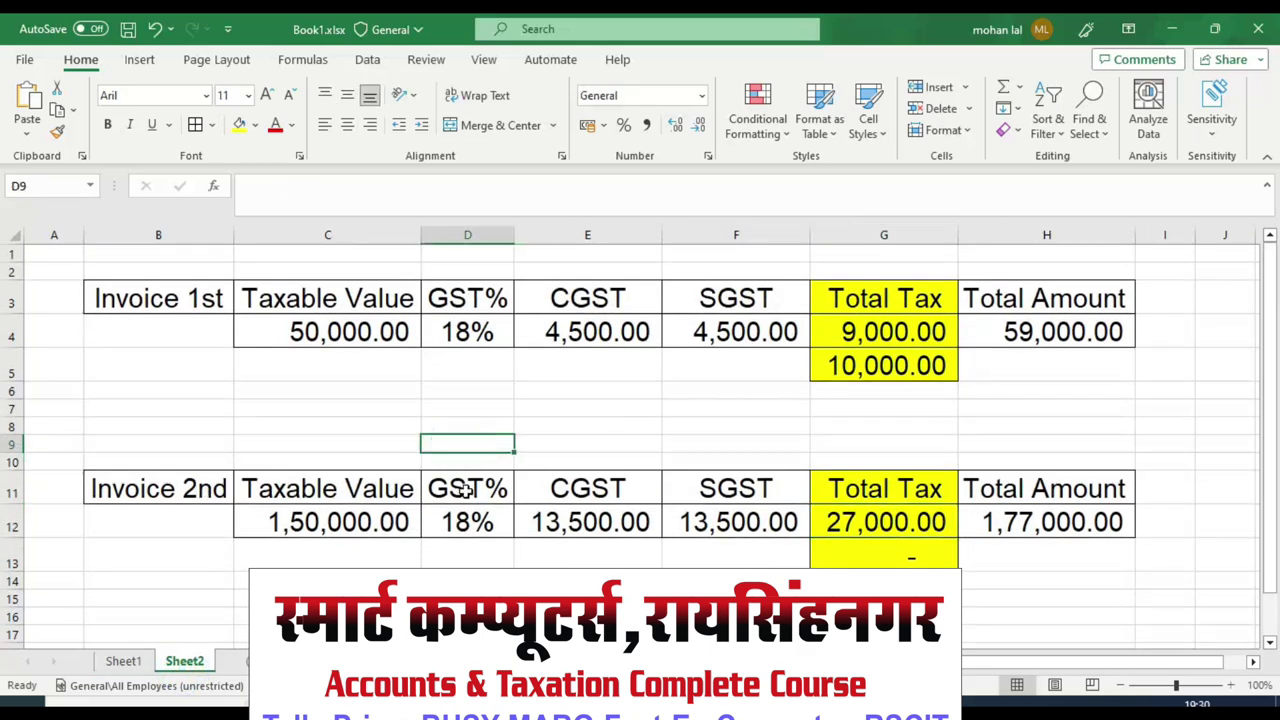
{"action": "left_click", "coordinate": [856, 336]}
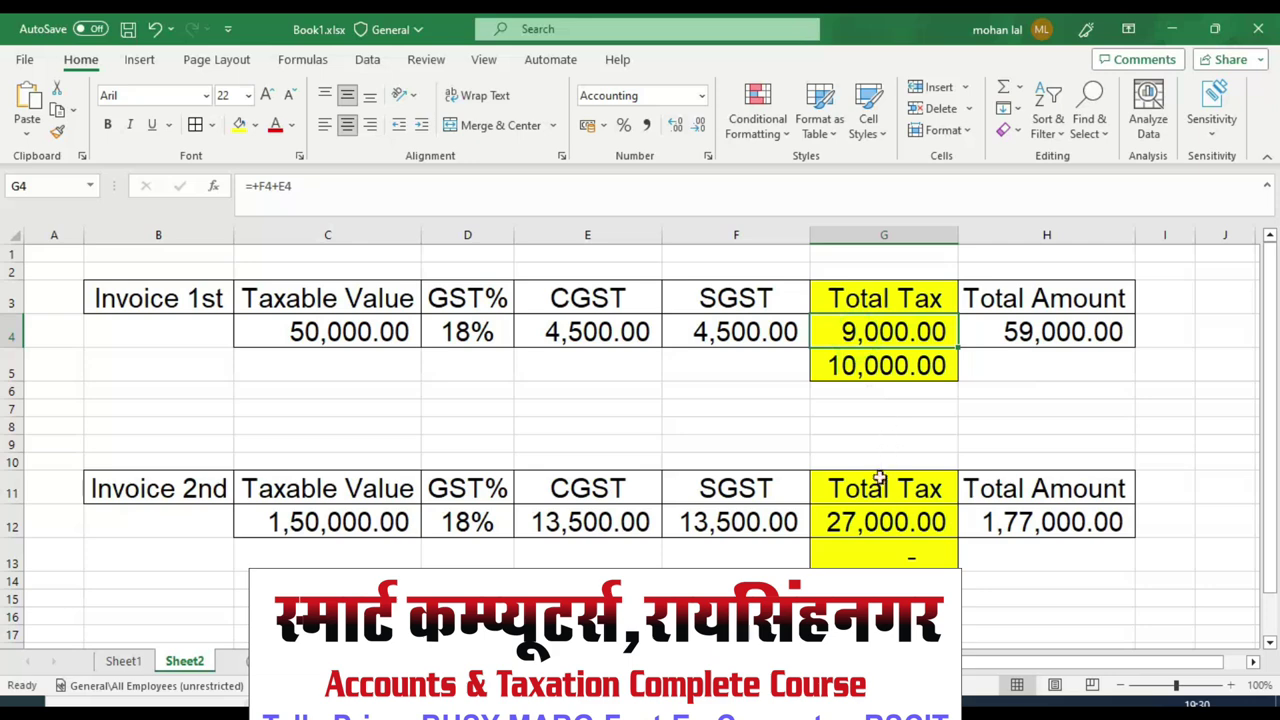
{"action": "left_click", "coordinate": [857, 520]}
{"action": "scroll", "coordinate": [823, 540], "scroll_direction": "down", "scroll_amount": 1}
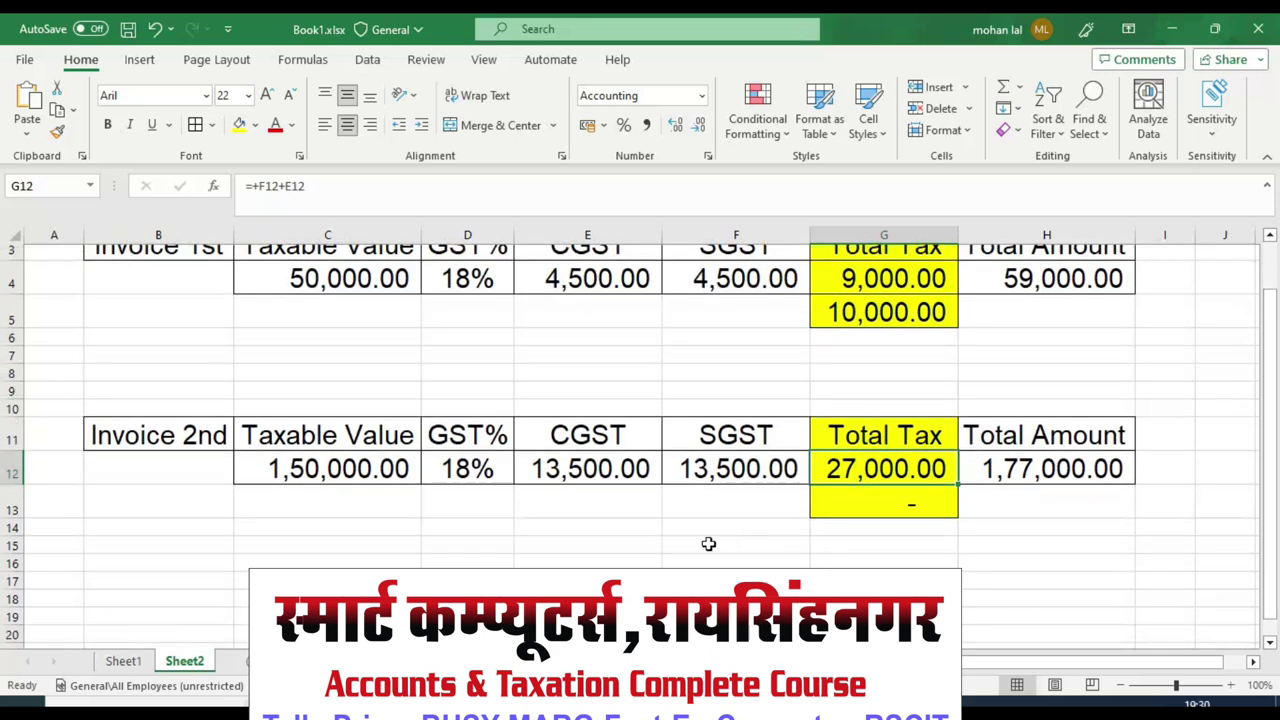
{"action": "scroll", "coordinate": [711, 543], "scroll_direction": "up", "scroll_amount": 1}
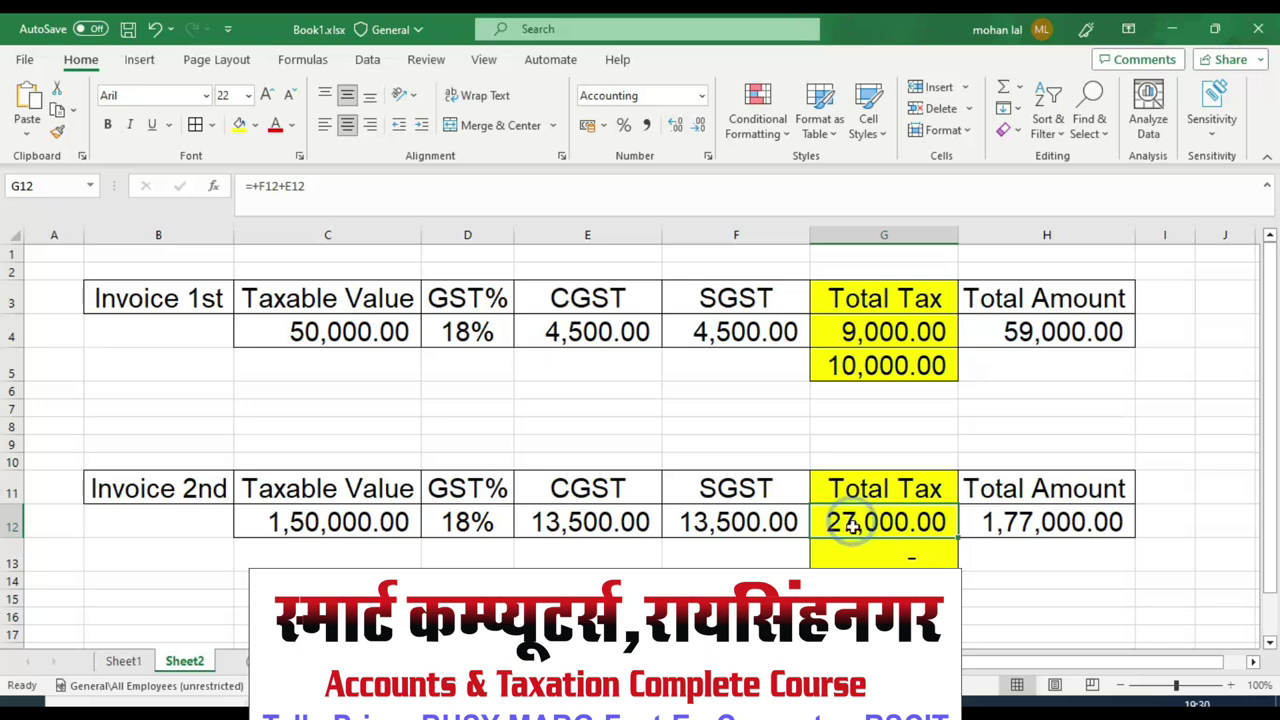
- Widen column B slightly on Sheet2 and select the second invoice's total tax in cell G12
{"action": "left_click", "coordinate": [884, 581]}
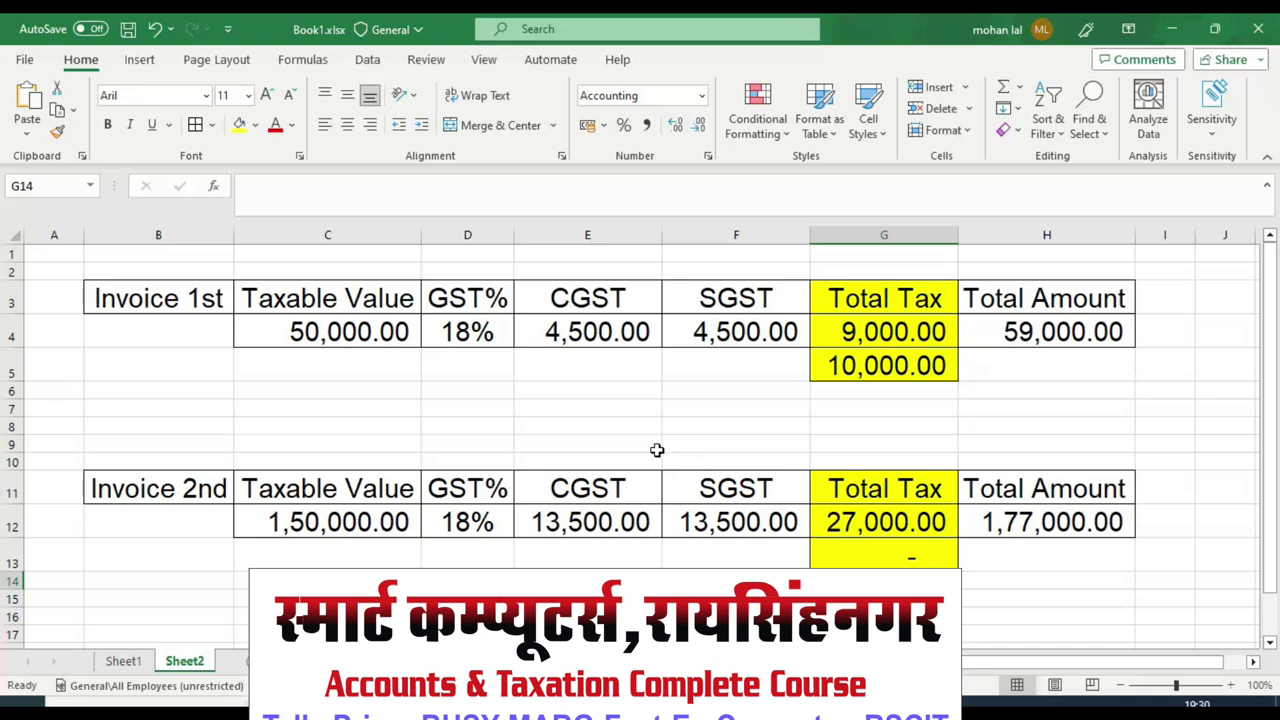
{"action": "left_click_drag", "start_coordinate": [236, 238], "coordinate": [249, 240]}
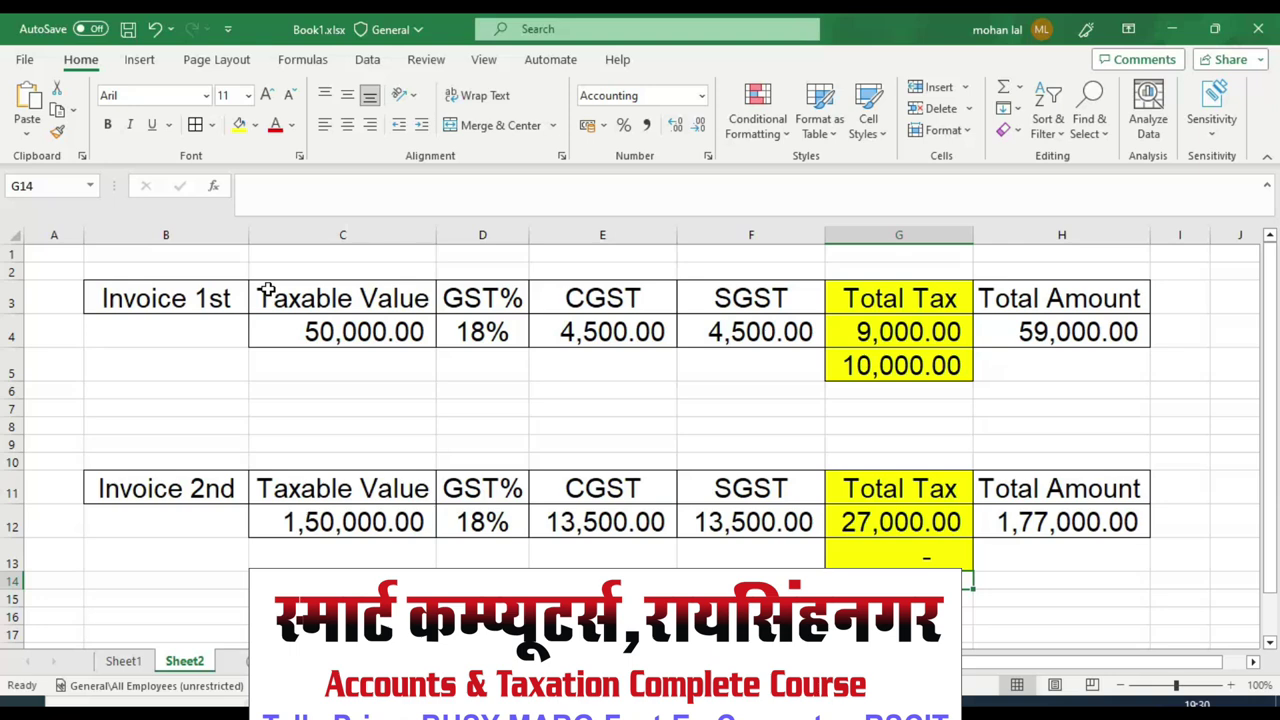
{"action": "left_click", "coordinate": [889, 519]}
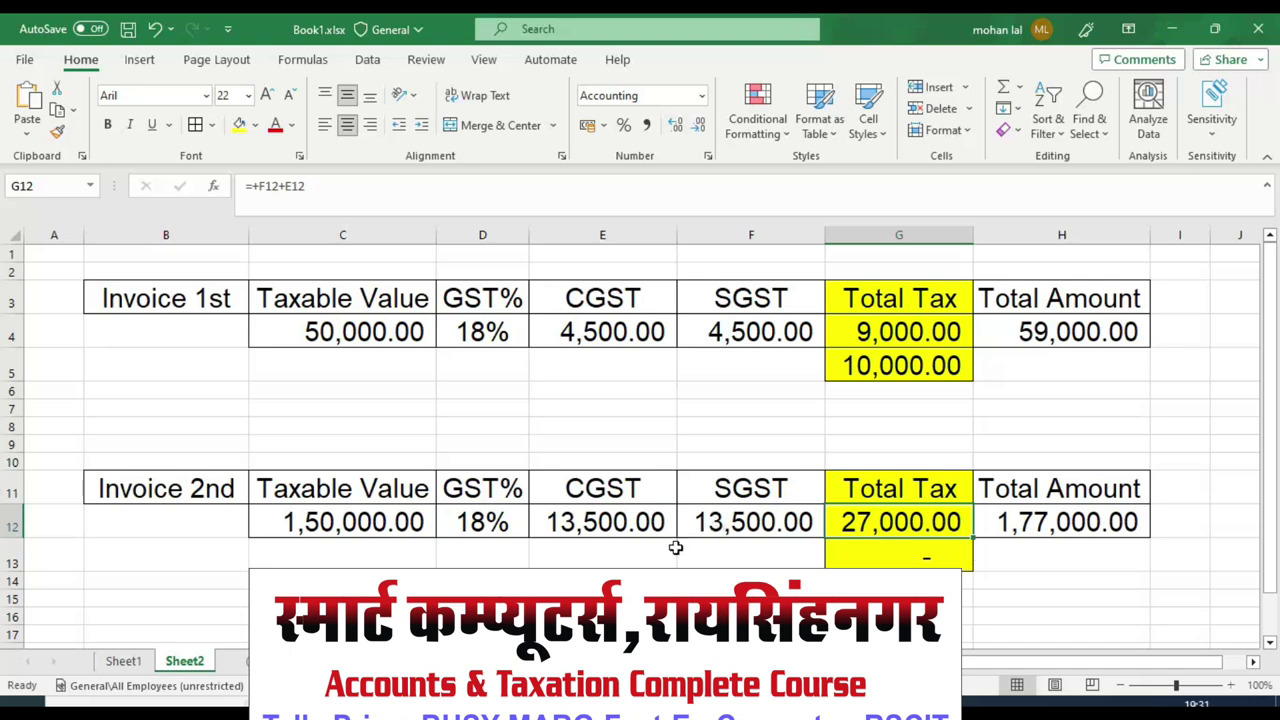
- Switch to the e-Invoice 1 Portal in Chrome, check the sample tax invoice in Photos, and return to the portal's home page
{"action": "key", "text": "alt+Tab"}
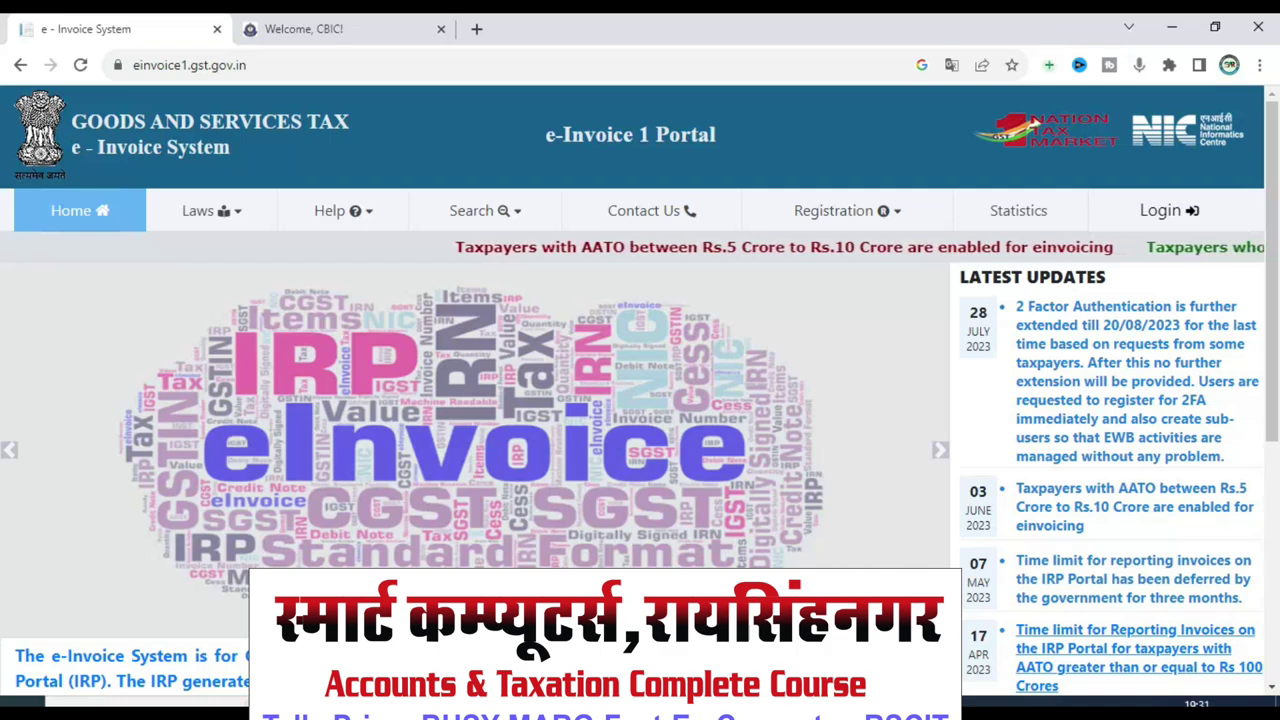
{"action": "key", "text": "alt+Tab"}
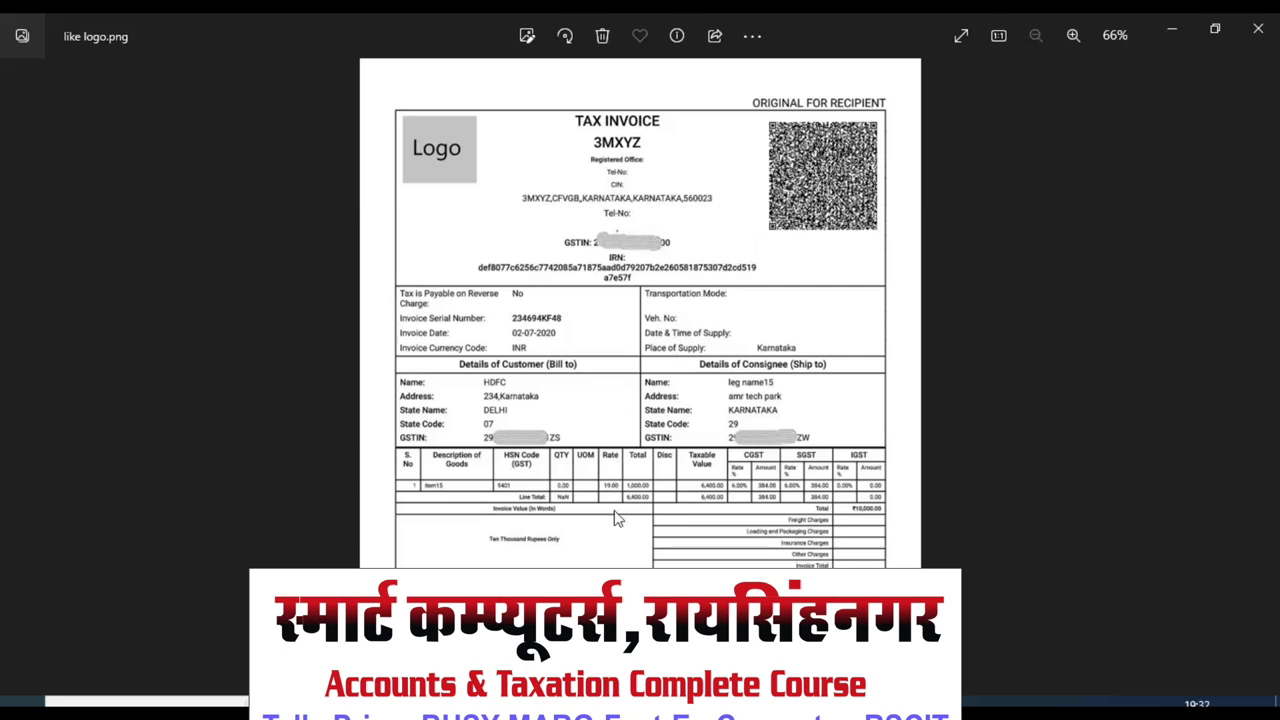
{"action": "key", "text": "alt+Tab"}
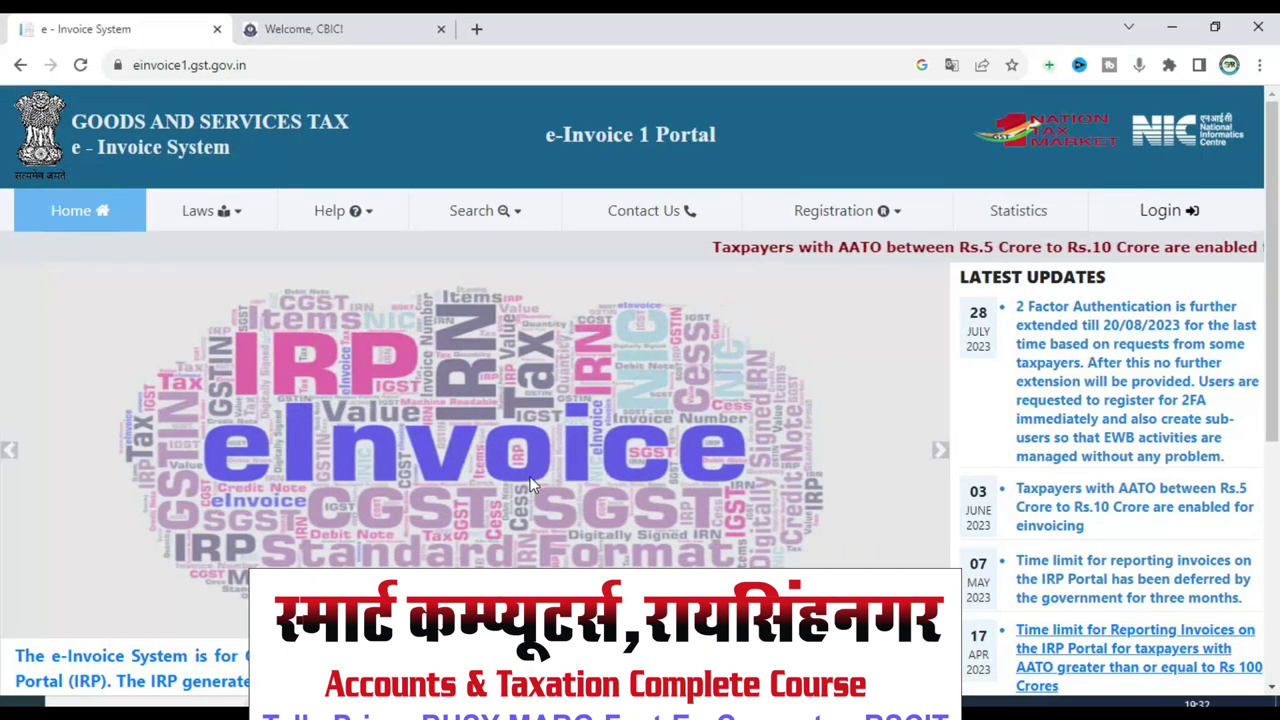